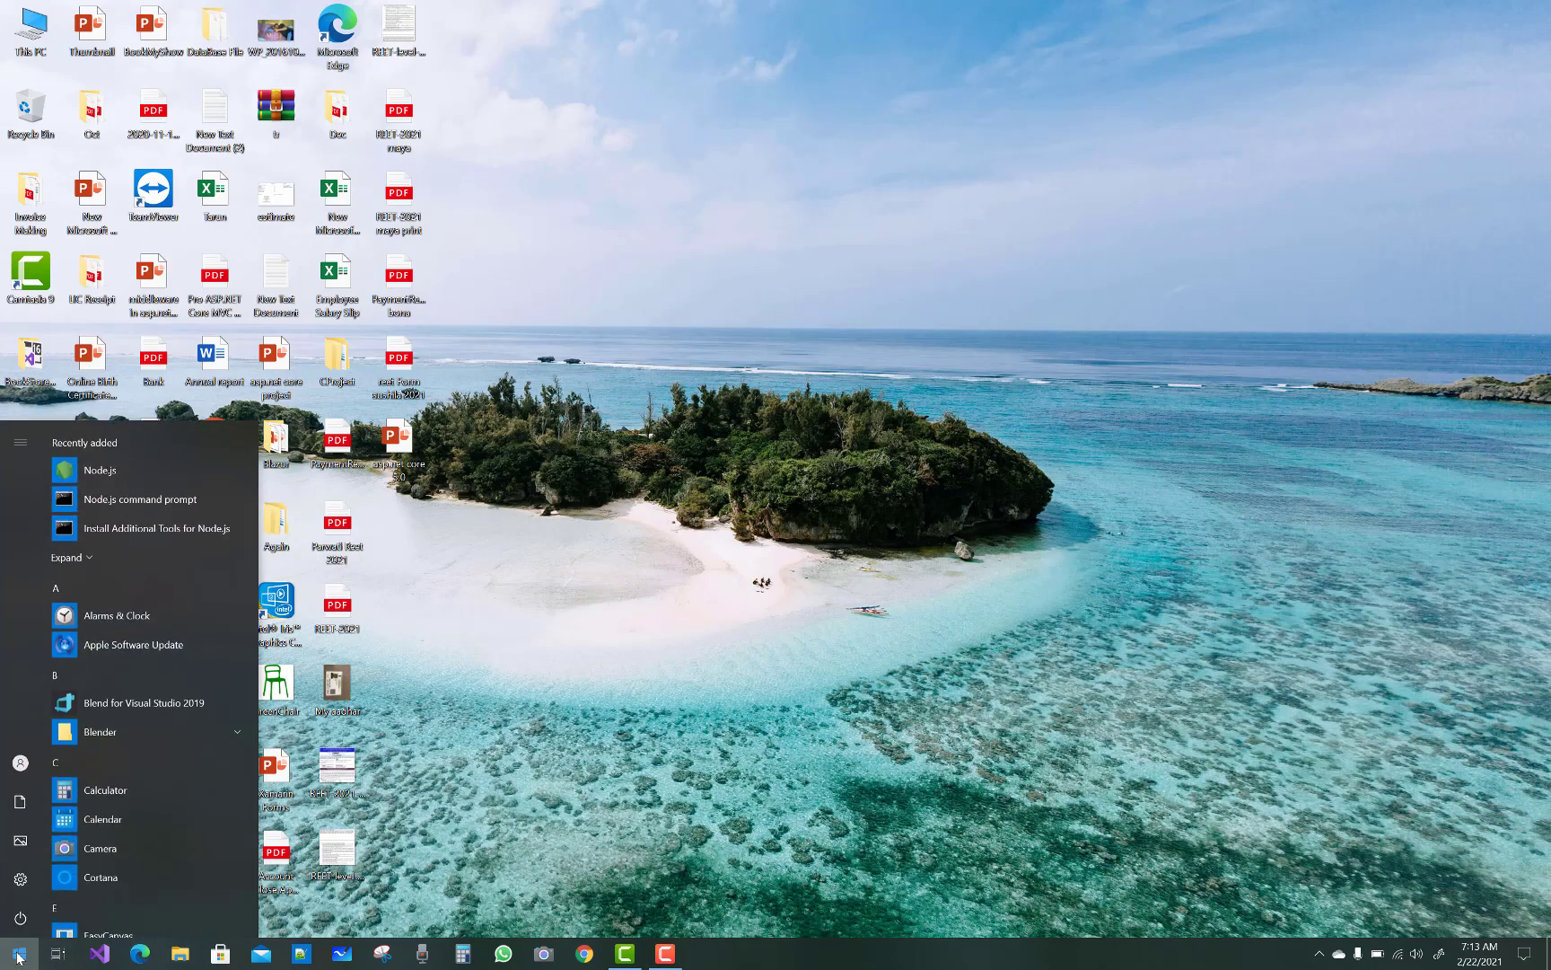
- Open Command Prompt from Start search and run 'ng -v', which is reported as not recognized
type("cm")
key("Return")
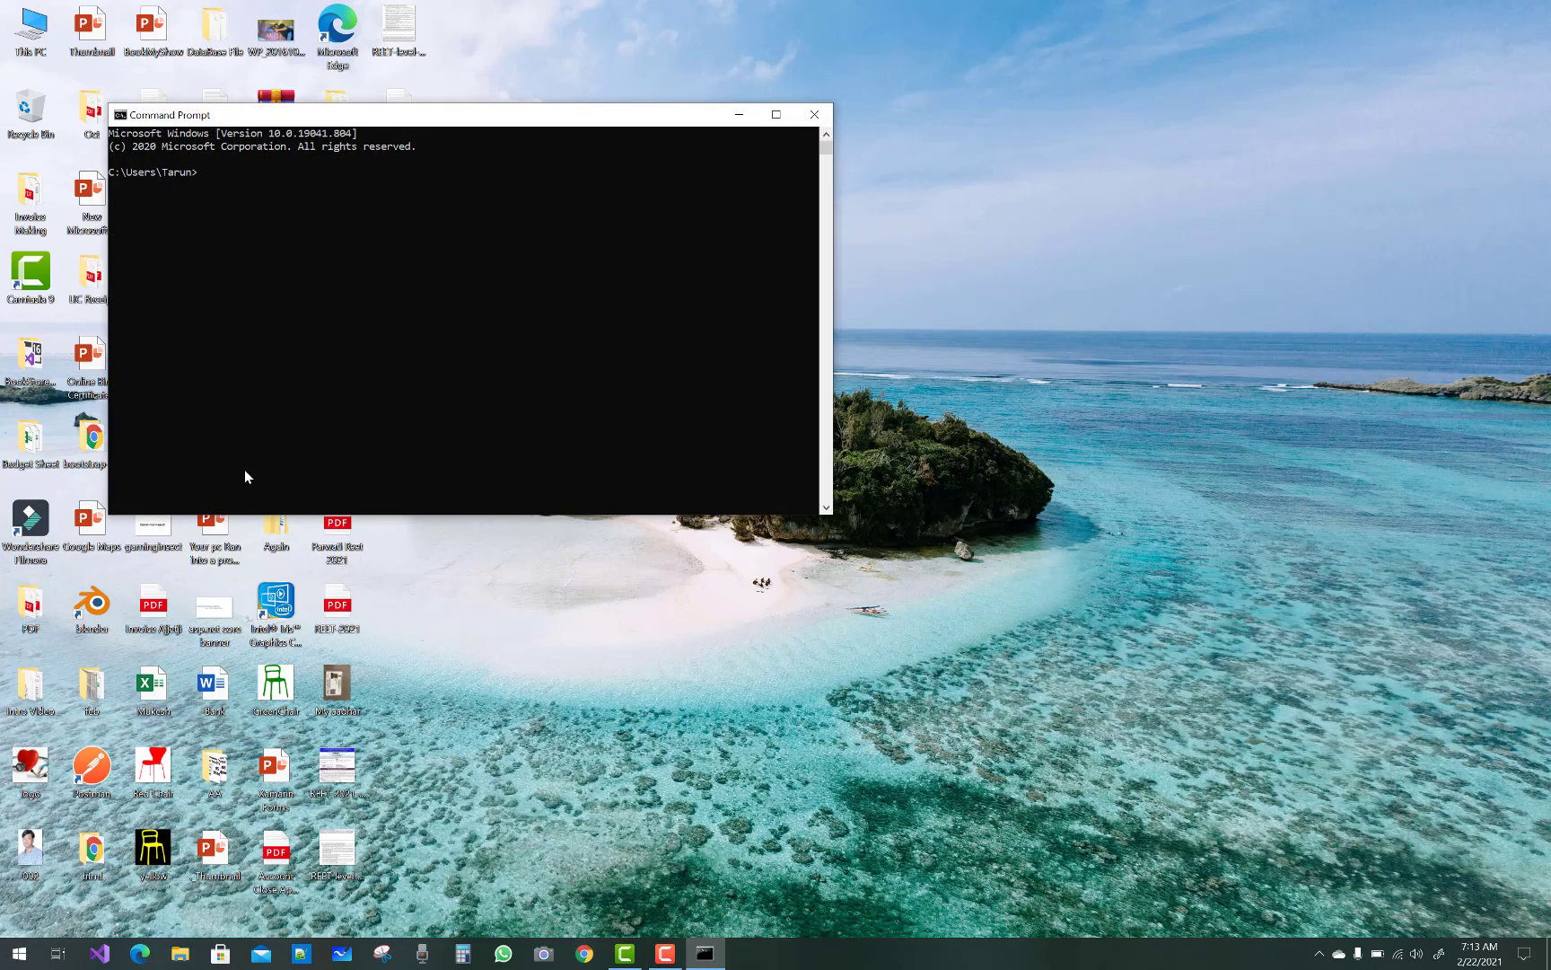
type("ng -v")
key("Return")
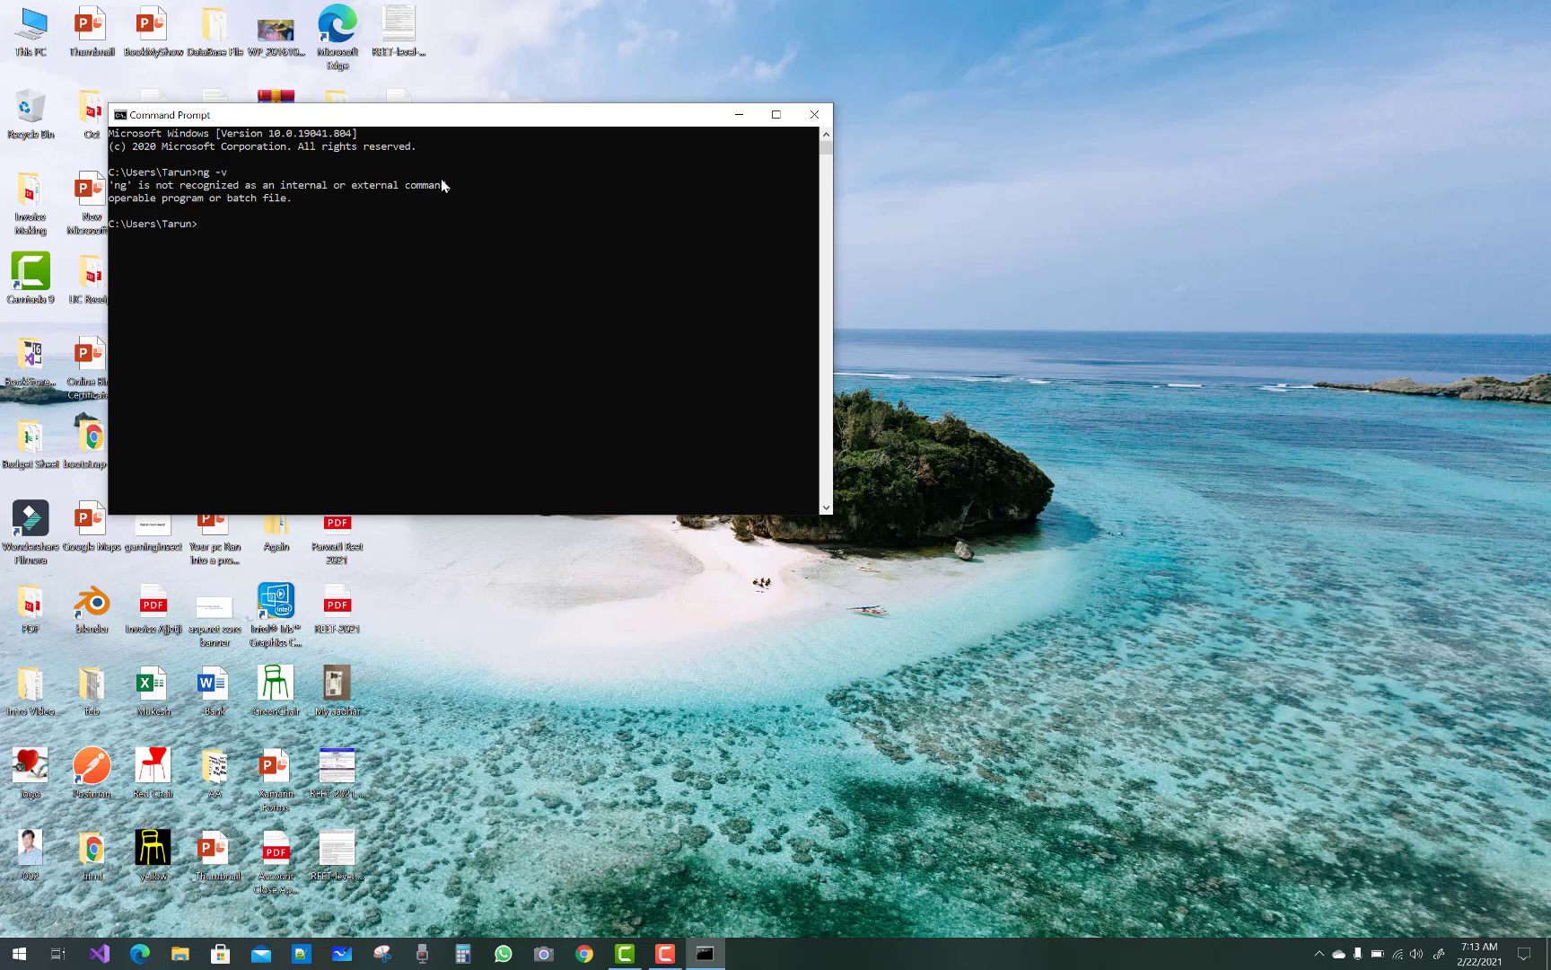
left_click(775, 115)
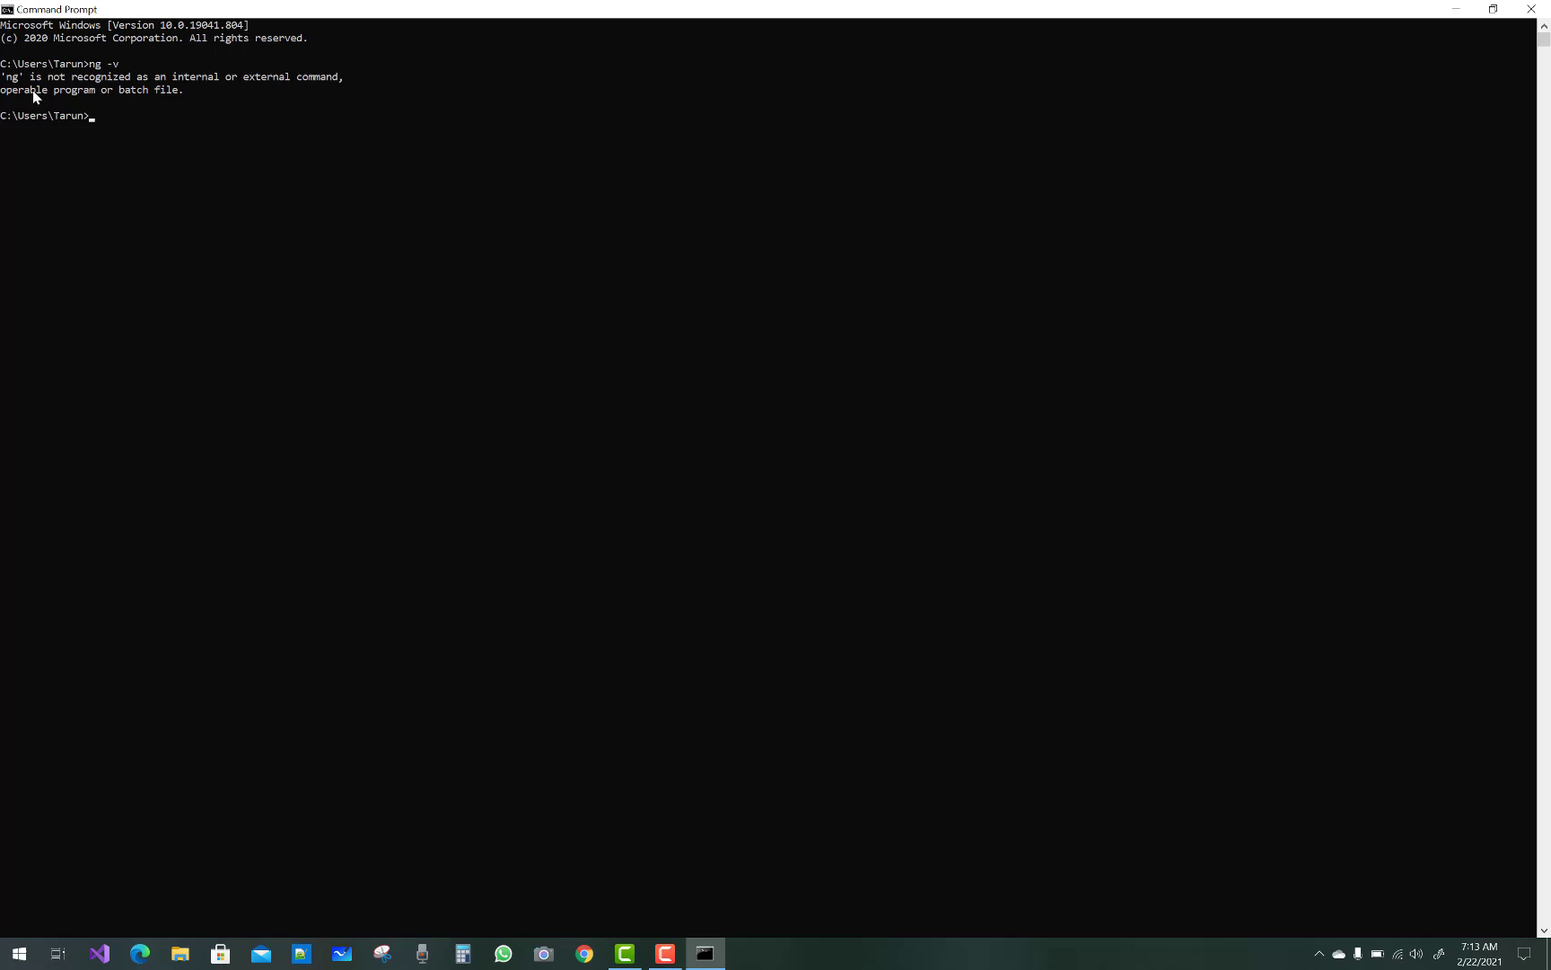
left_click(1494, 11)
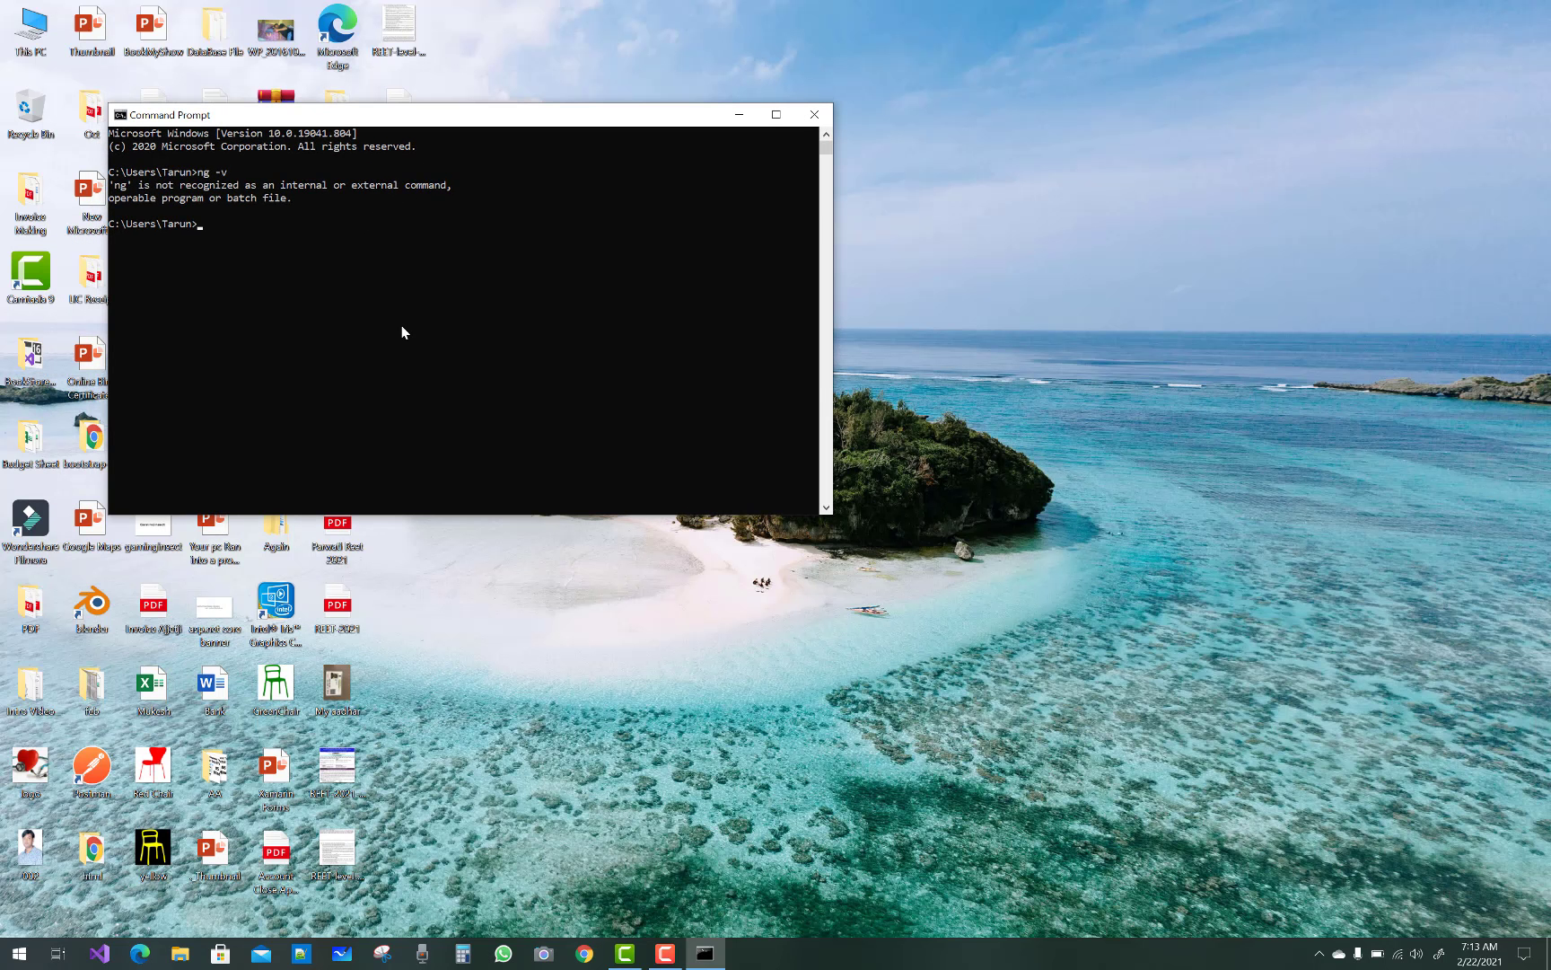
type("npm install -g @angular/CLI")
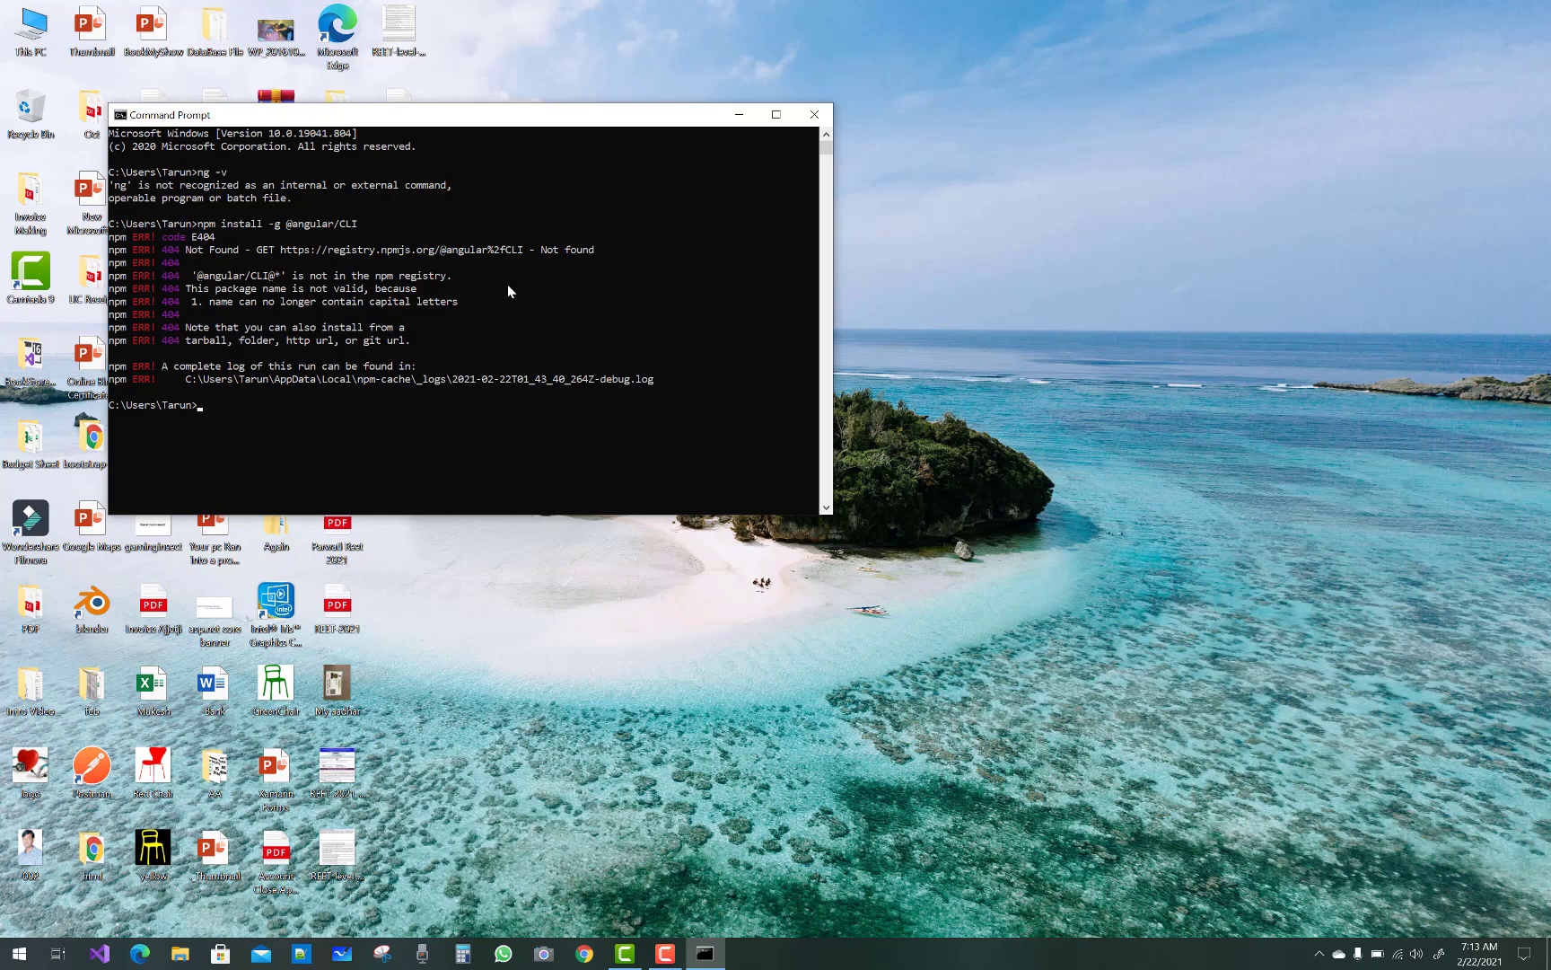
key("Up")
key("BackSpace")
key("BackSpace")
key("BackSpace")
type("cli")
key("Return")
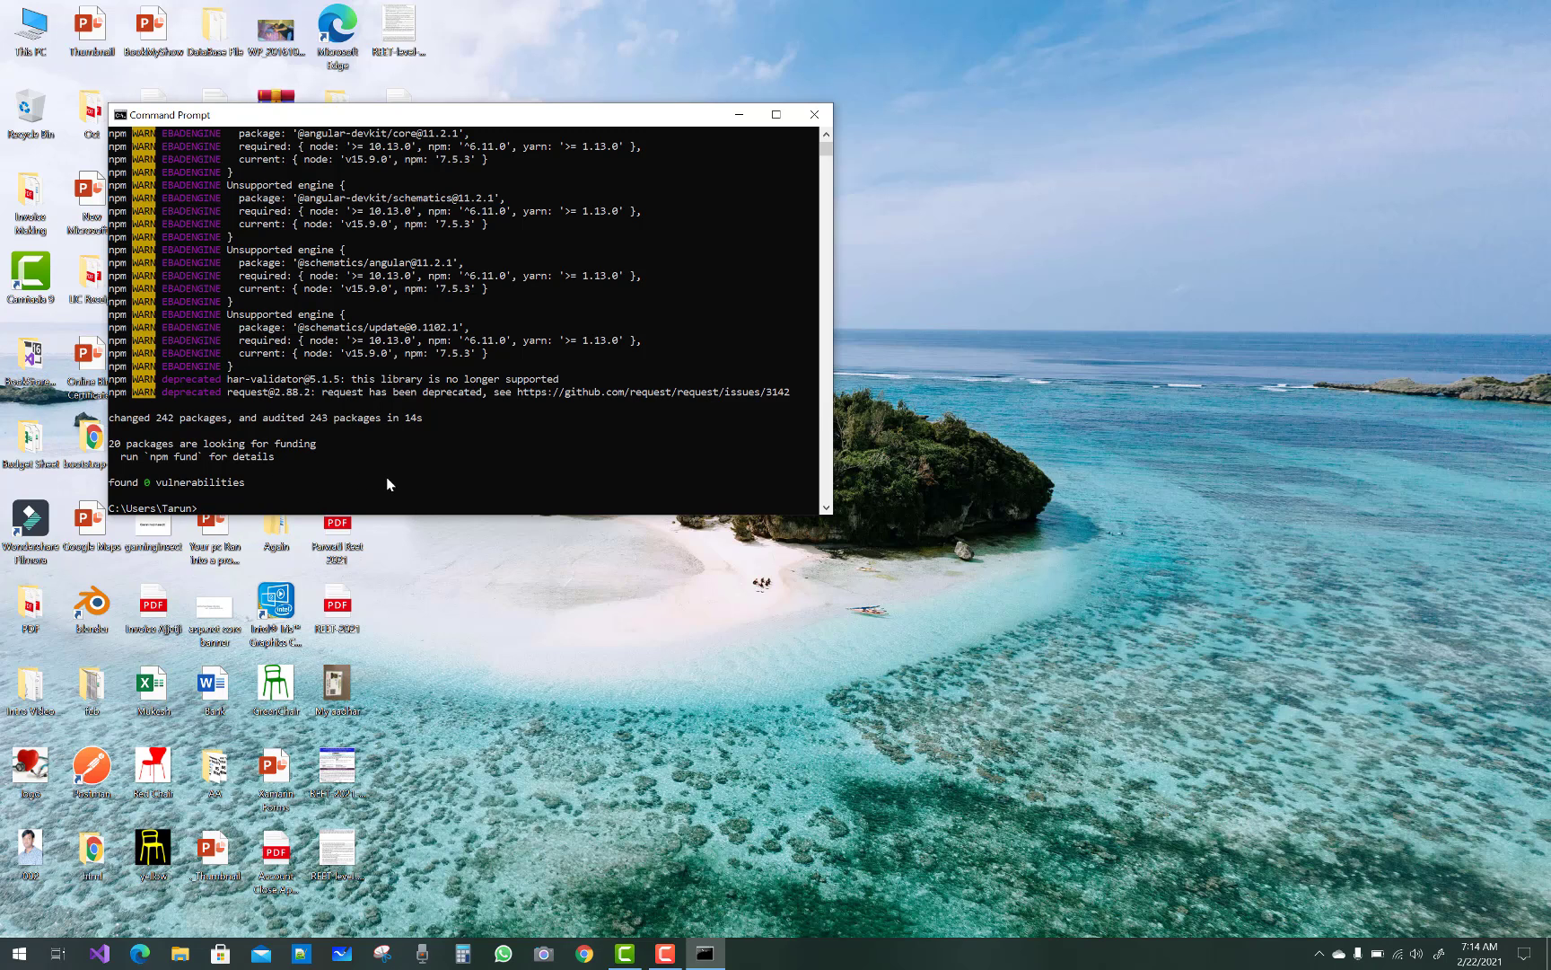
type("ng -v")
key("Return")
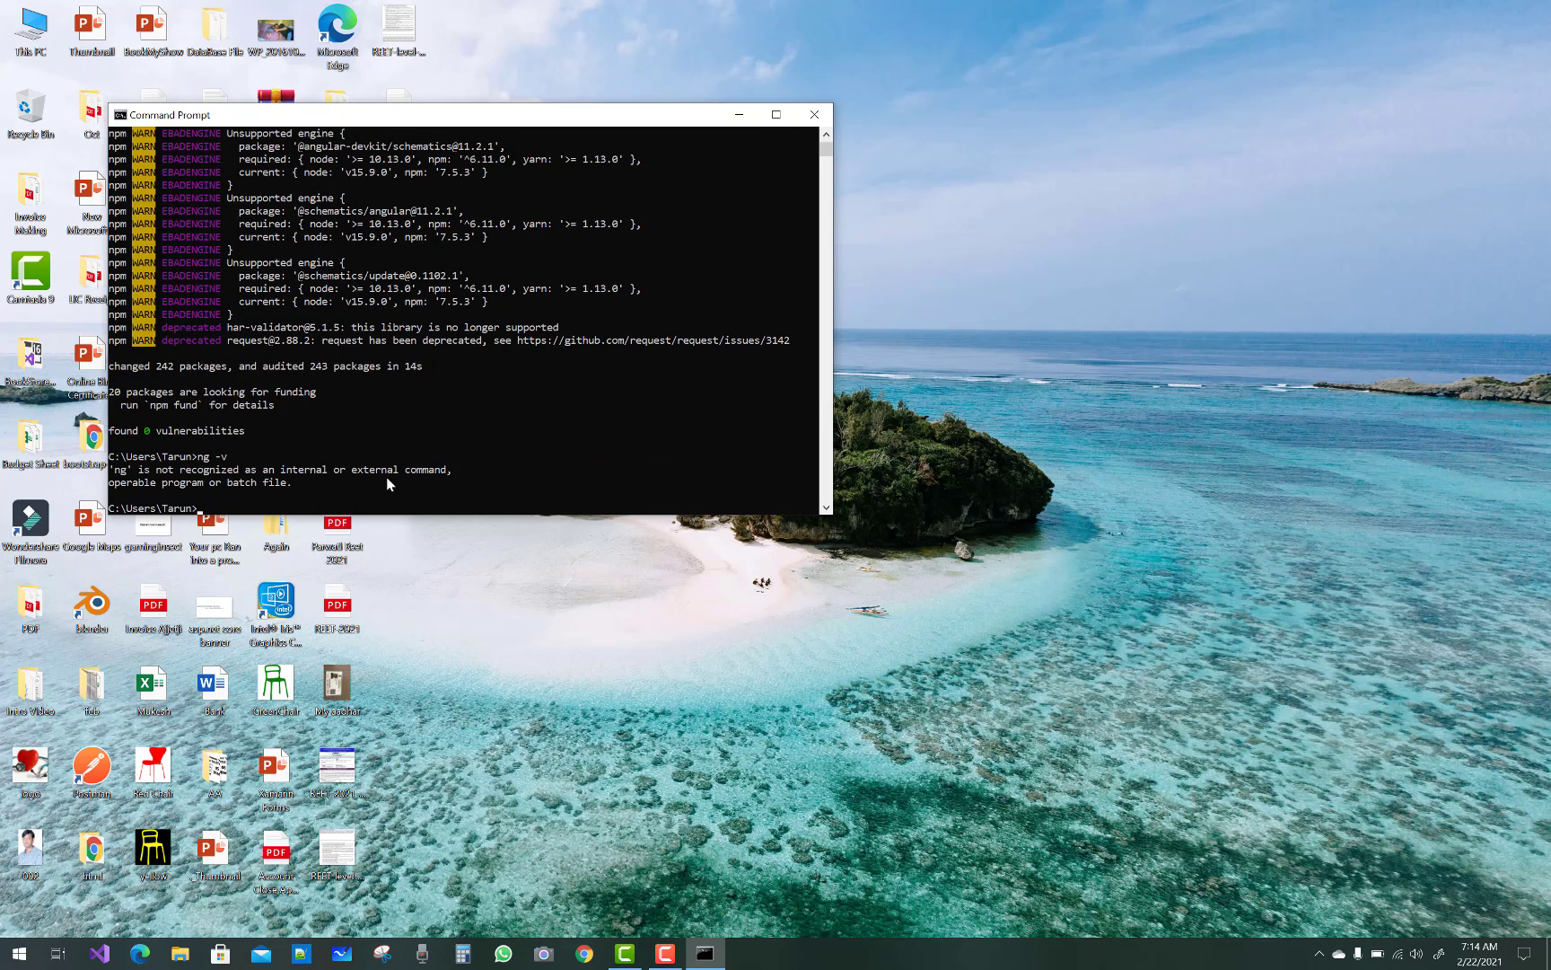
- Close Command Prompt and open Control Panel by searching 'control'
left_click(816, 115)
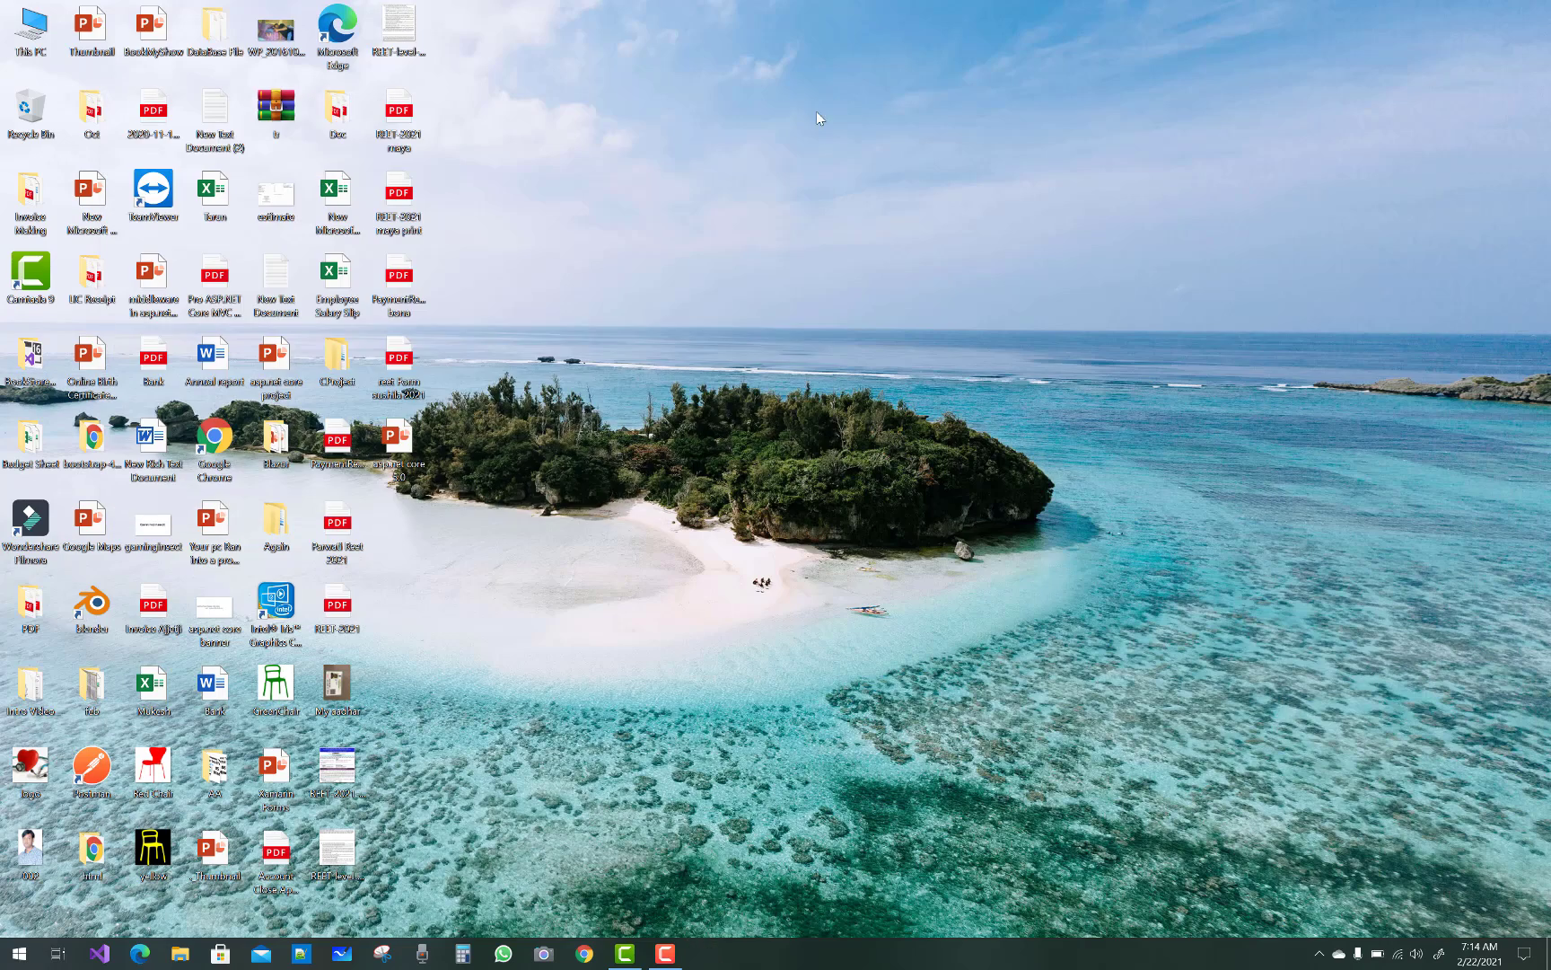
left_click(20, 955)
type("control")
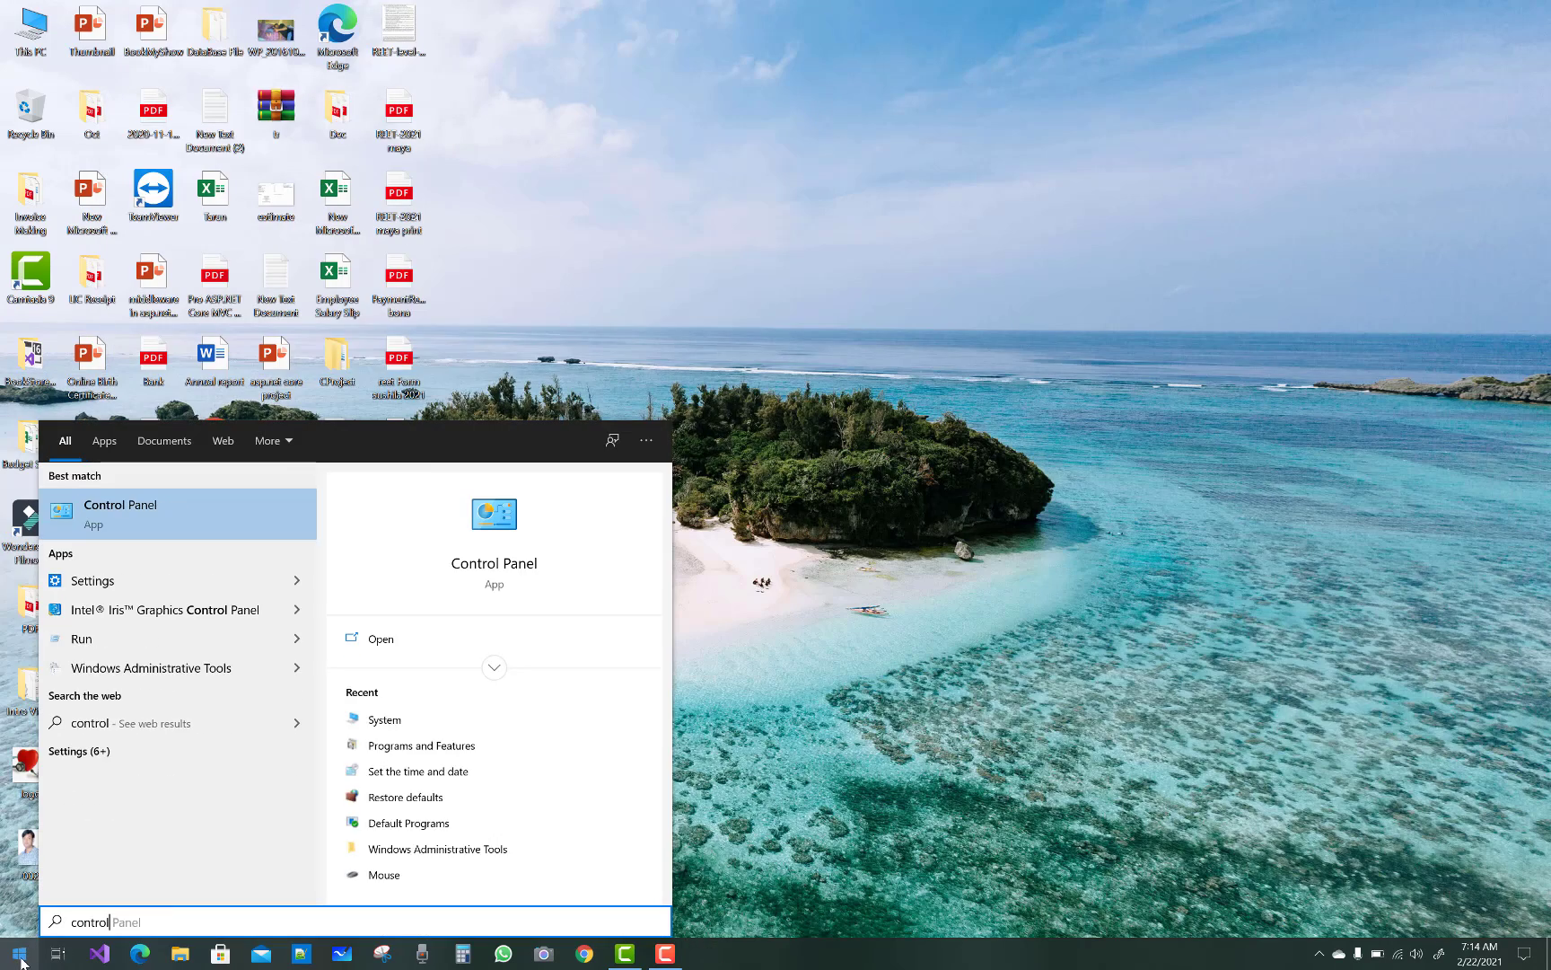
key("Return")
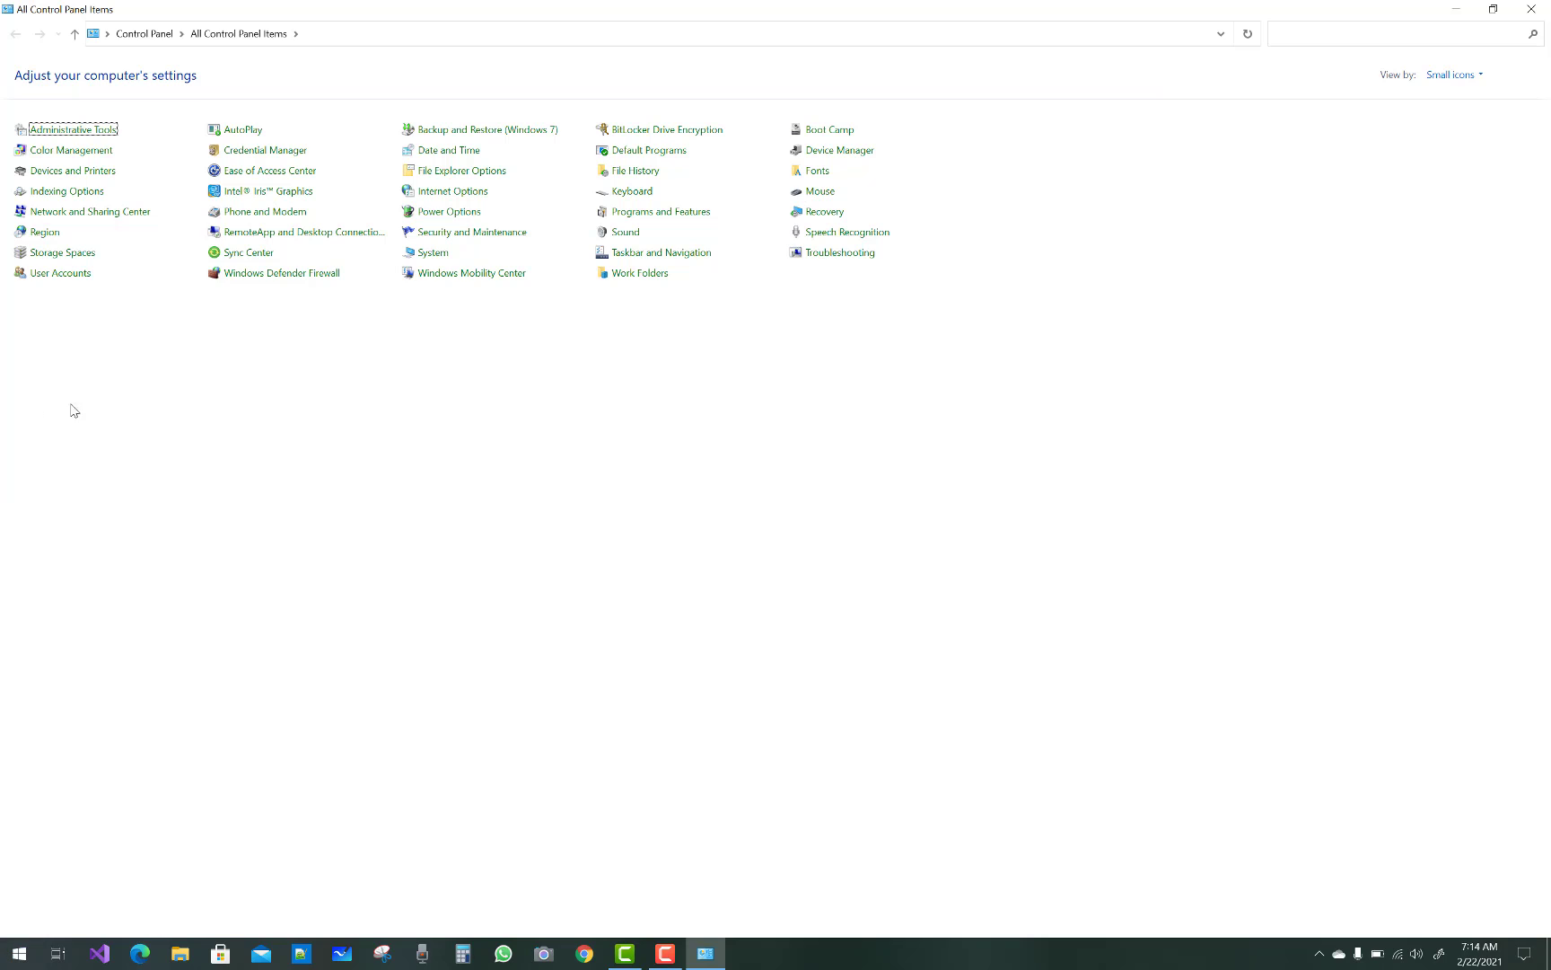
- Go to System > Advanced system settings > Environment Variables and edit the user PATH variable
left_click(431, 254)
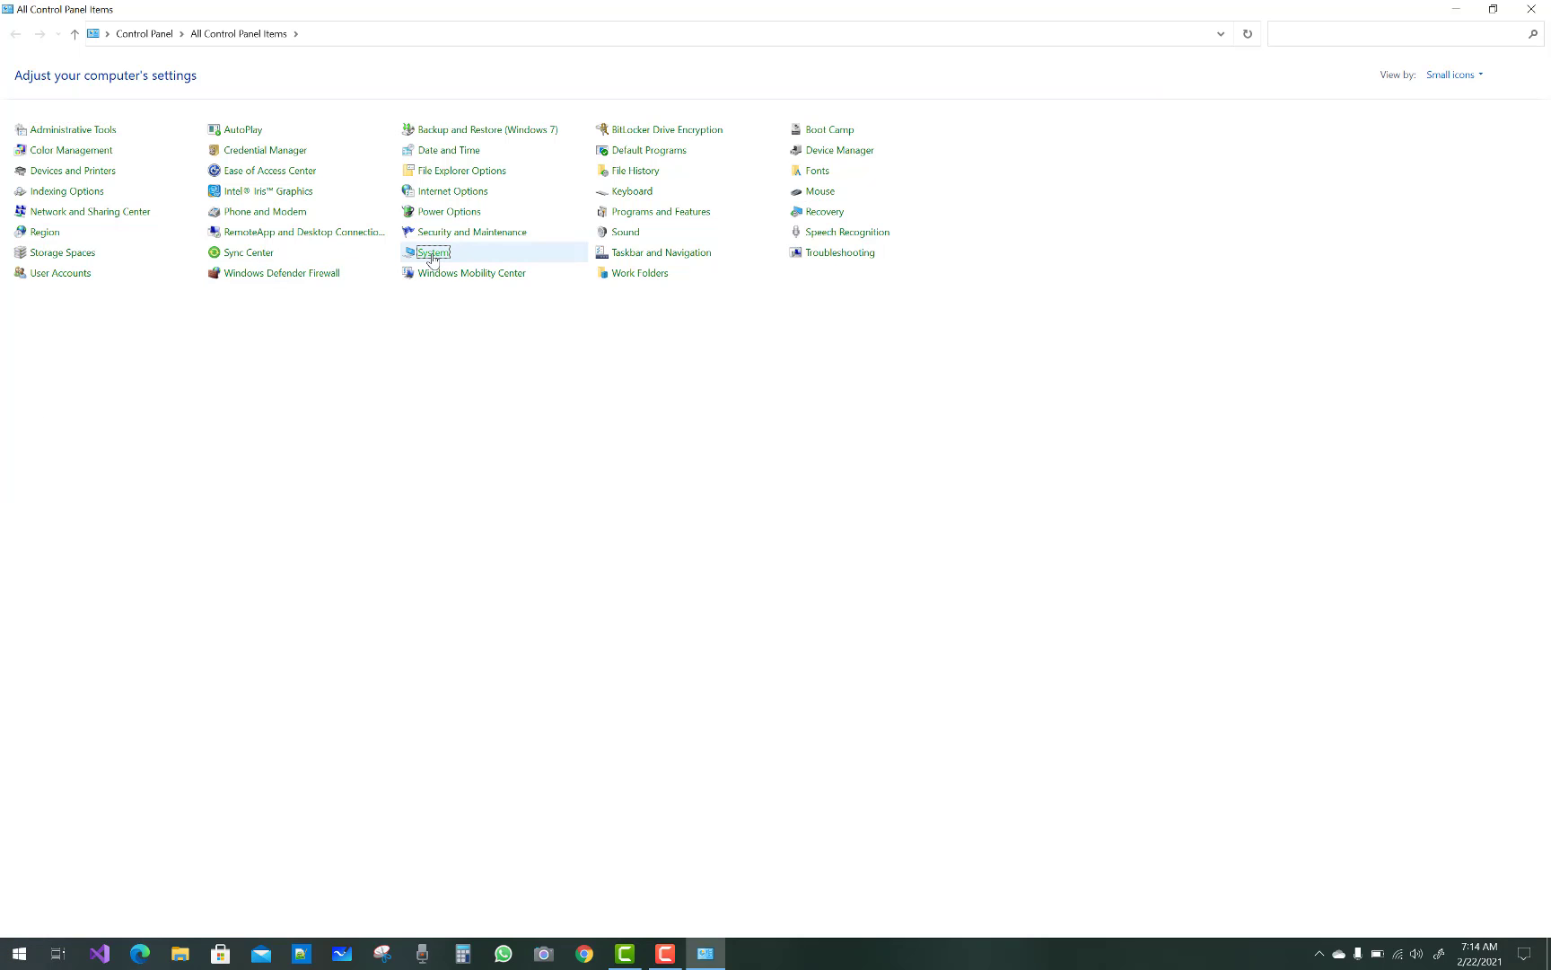
left_click(107, 161)
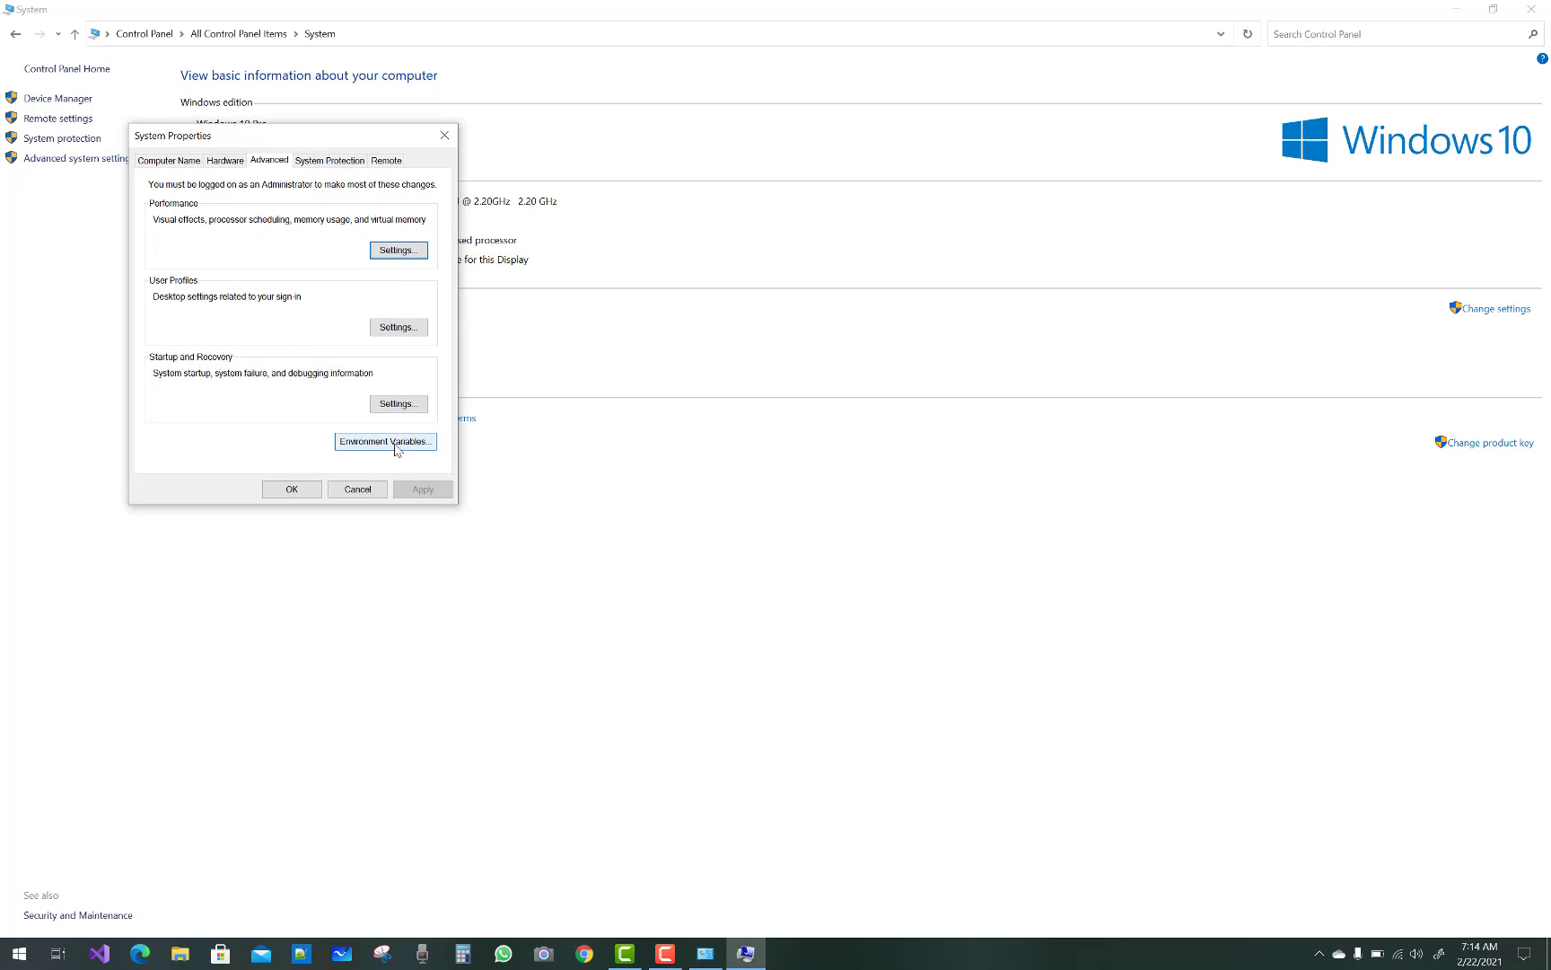
left_click(396, 441)
left_click(588, 365)
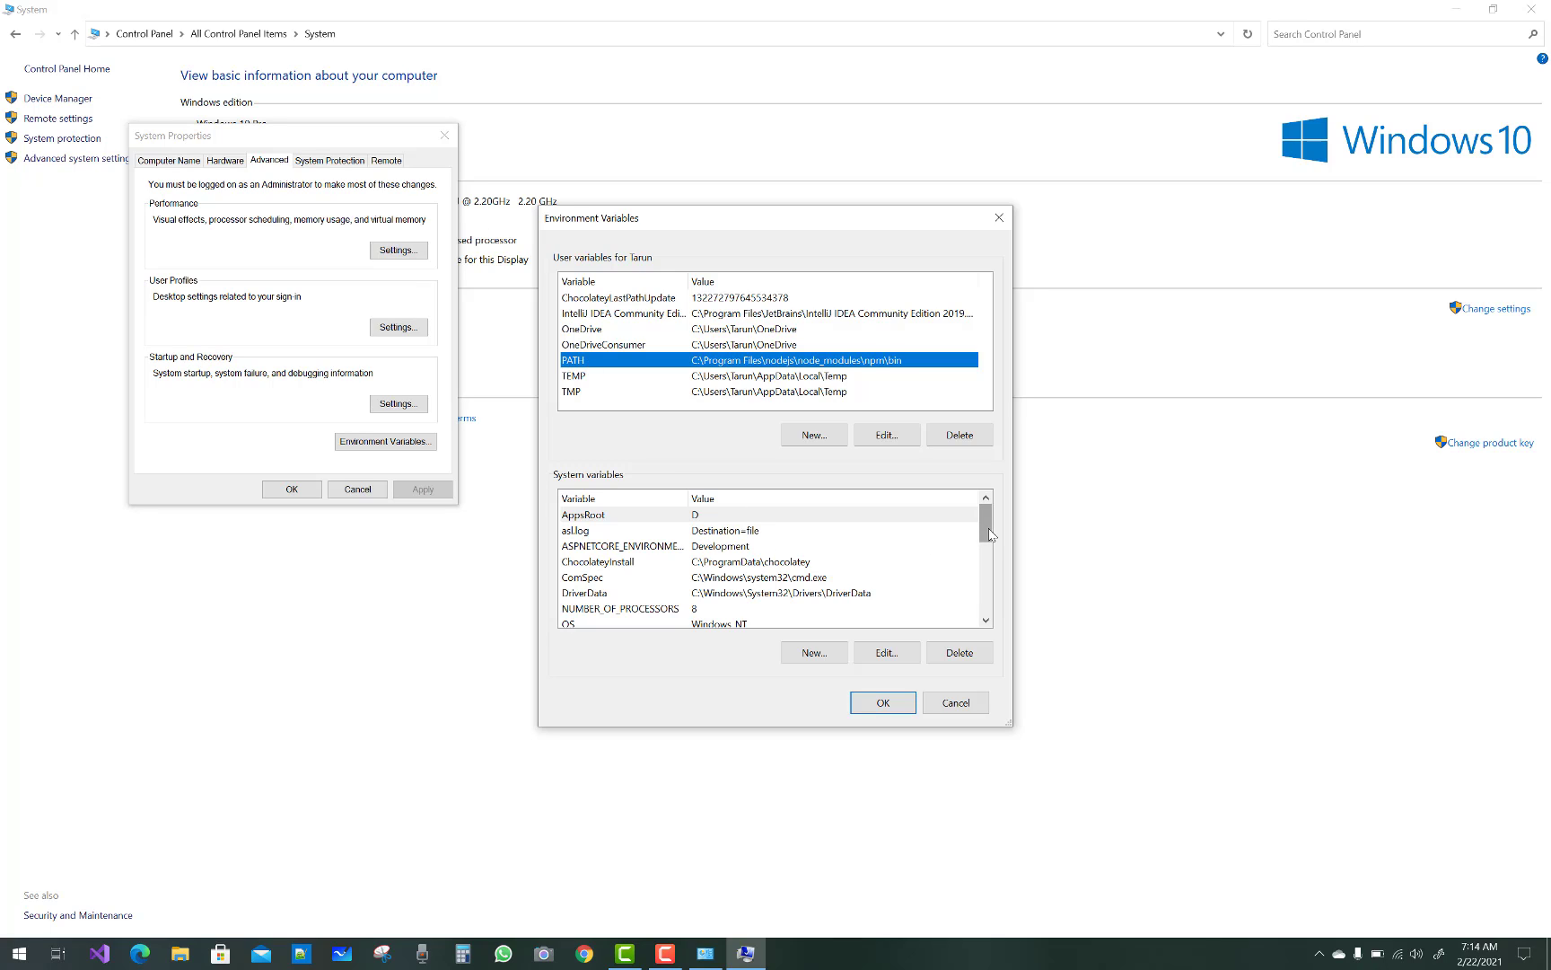
left_click(788, 583)
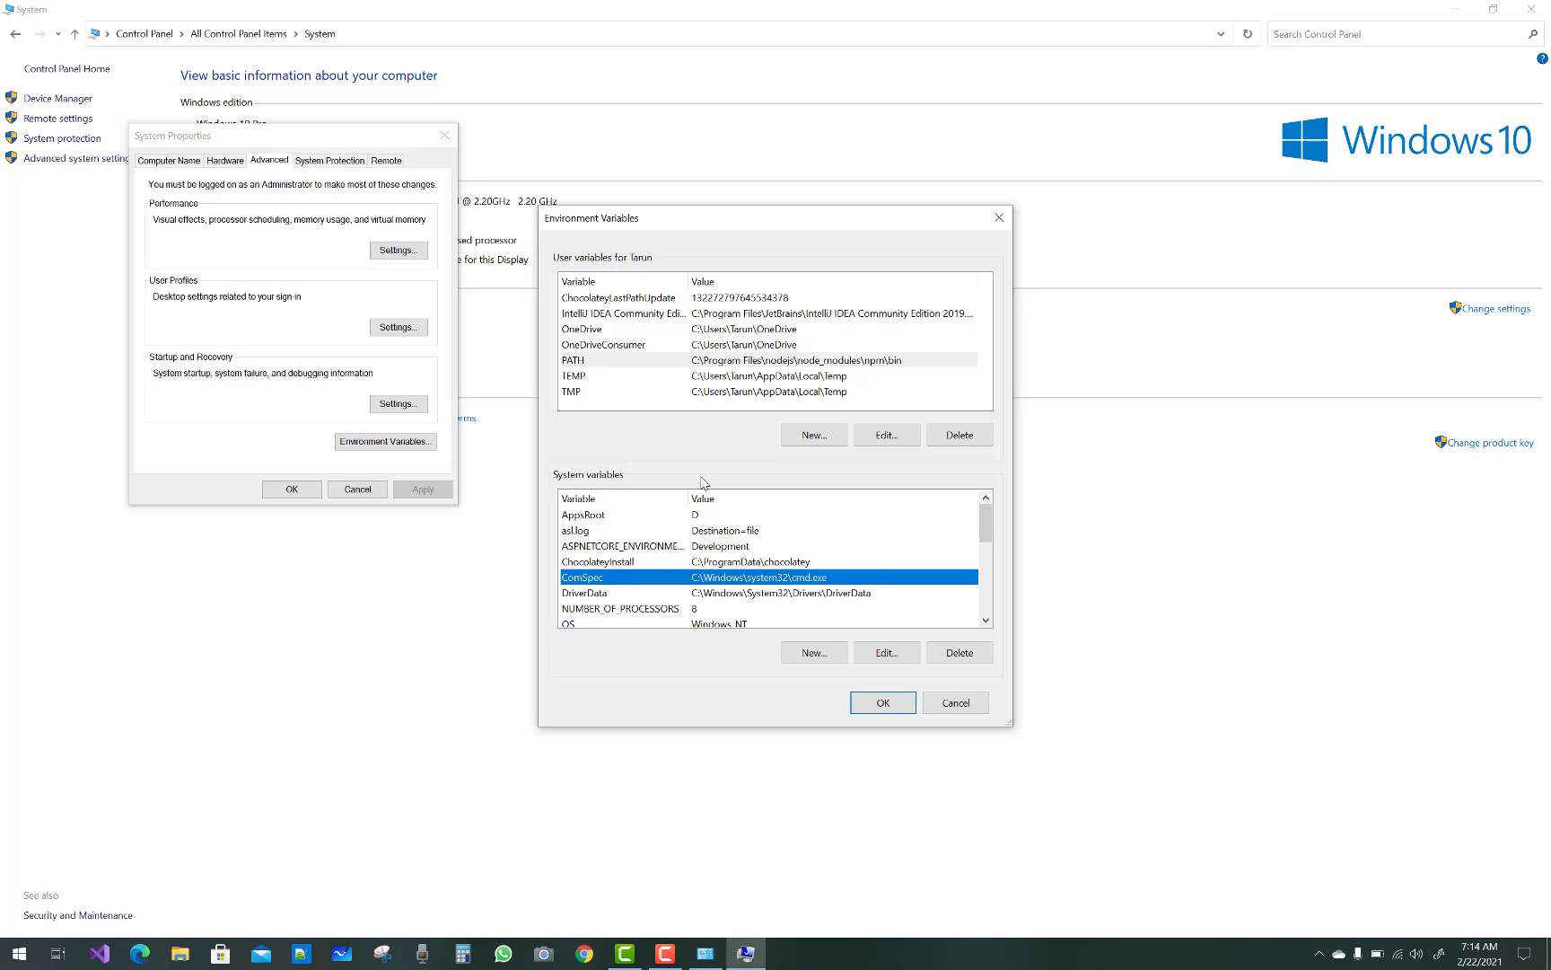
left_click(735, 363)
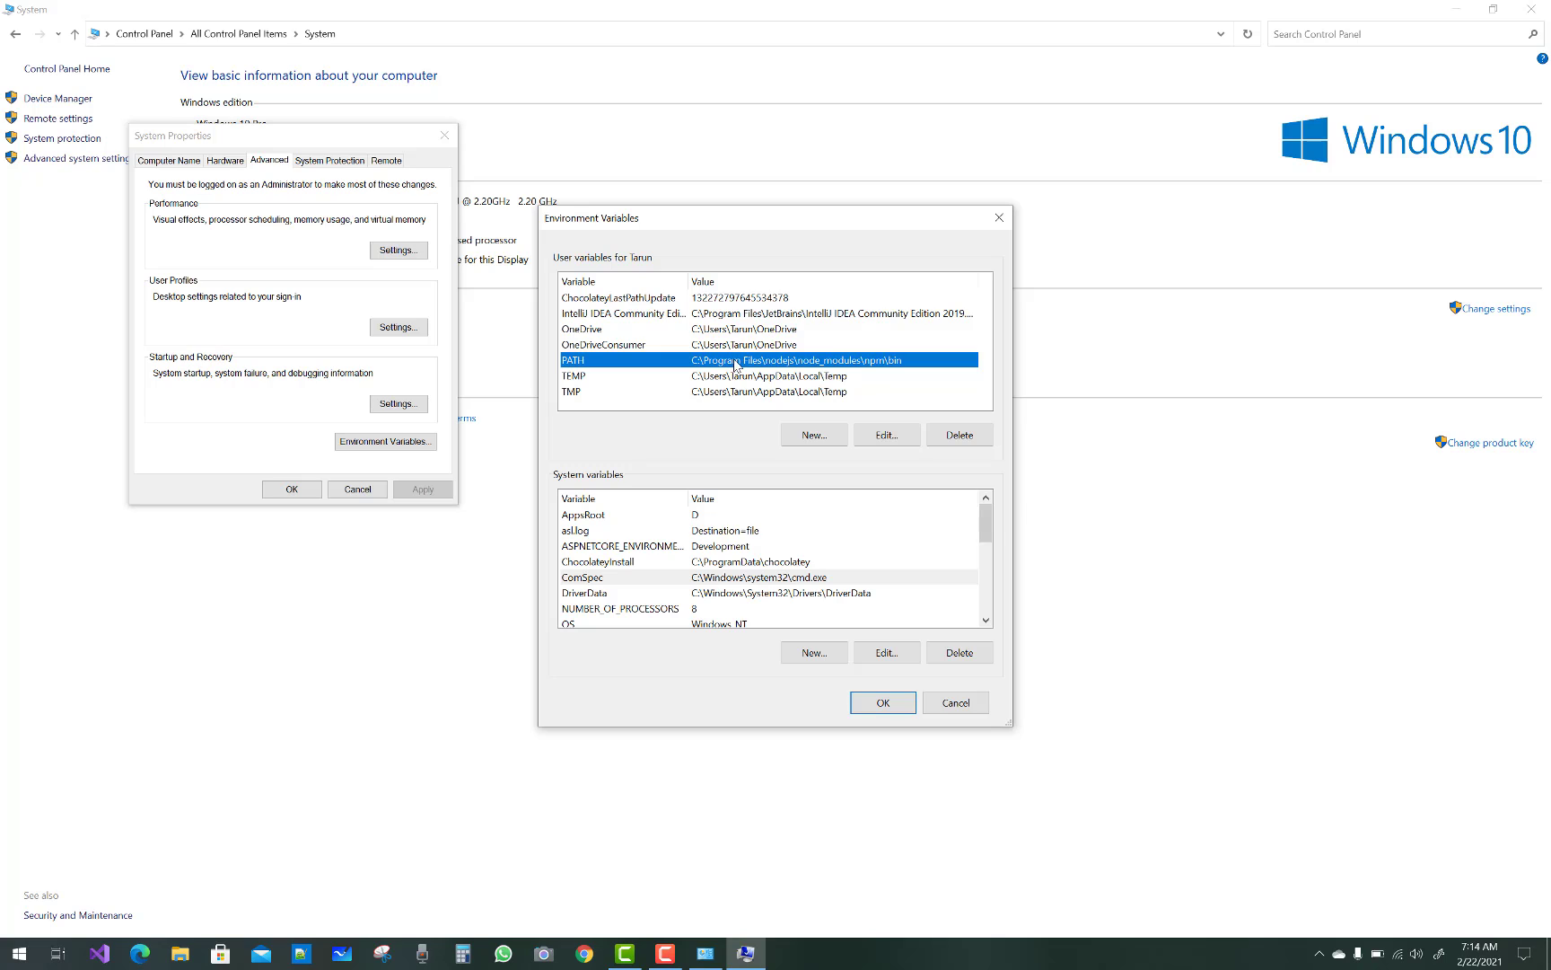
left_click(887, 435)
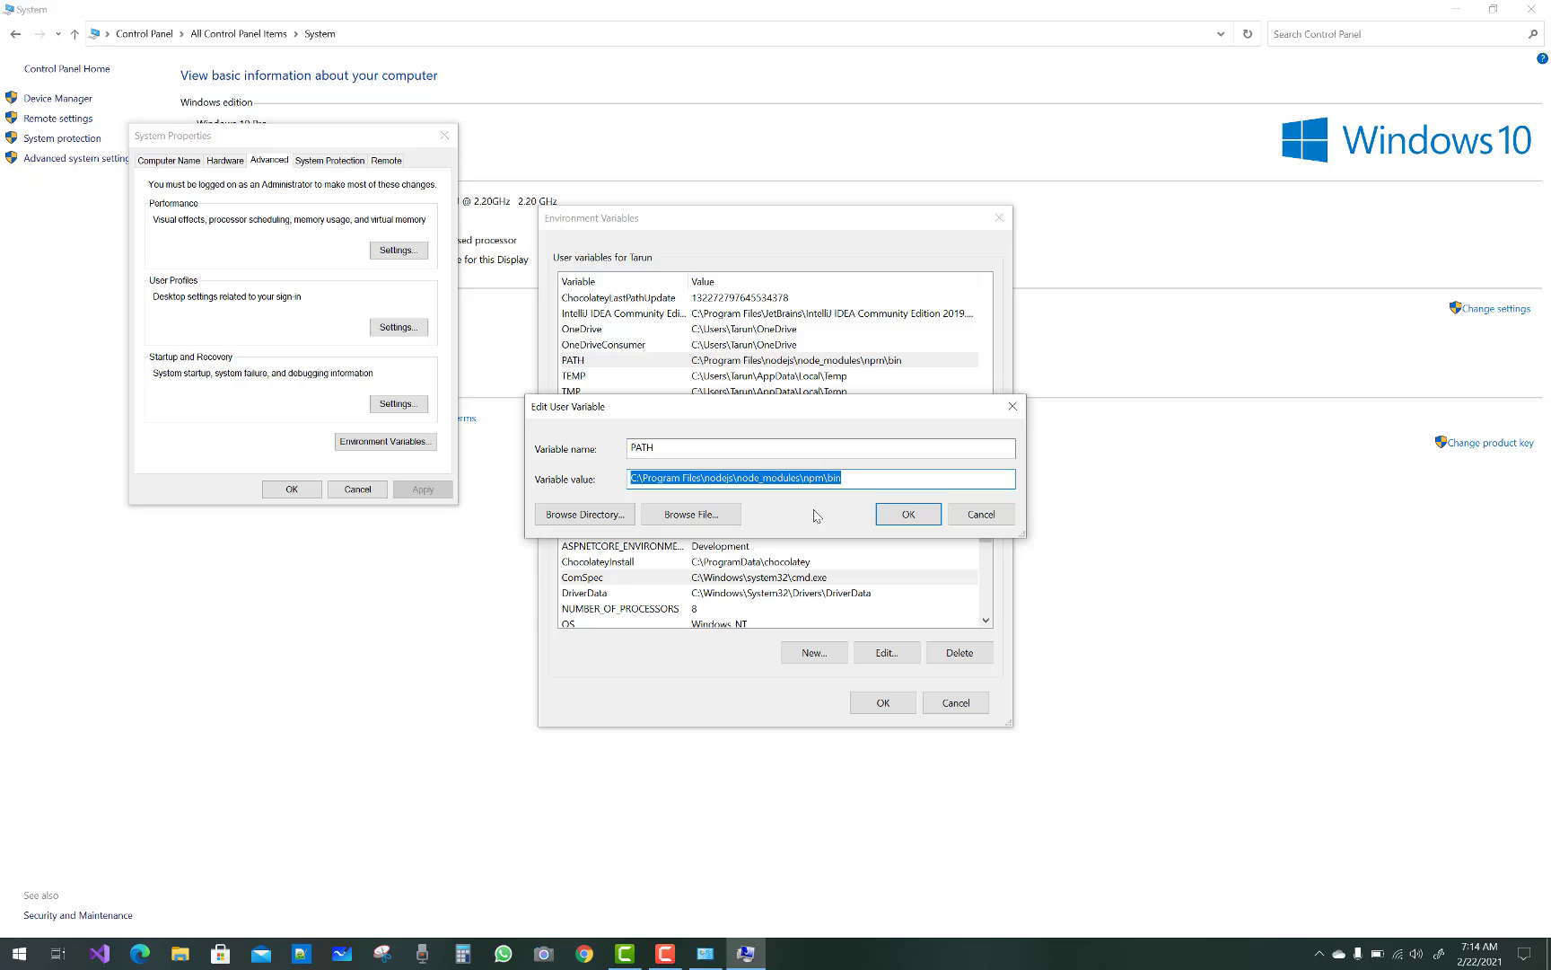
left_click(179, 954)
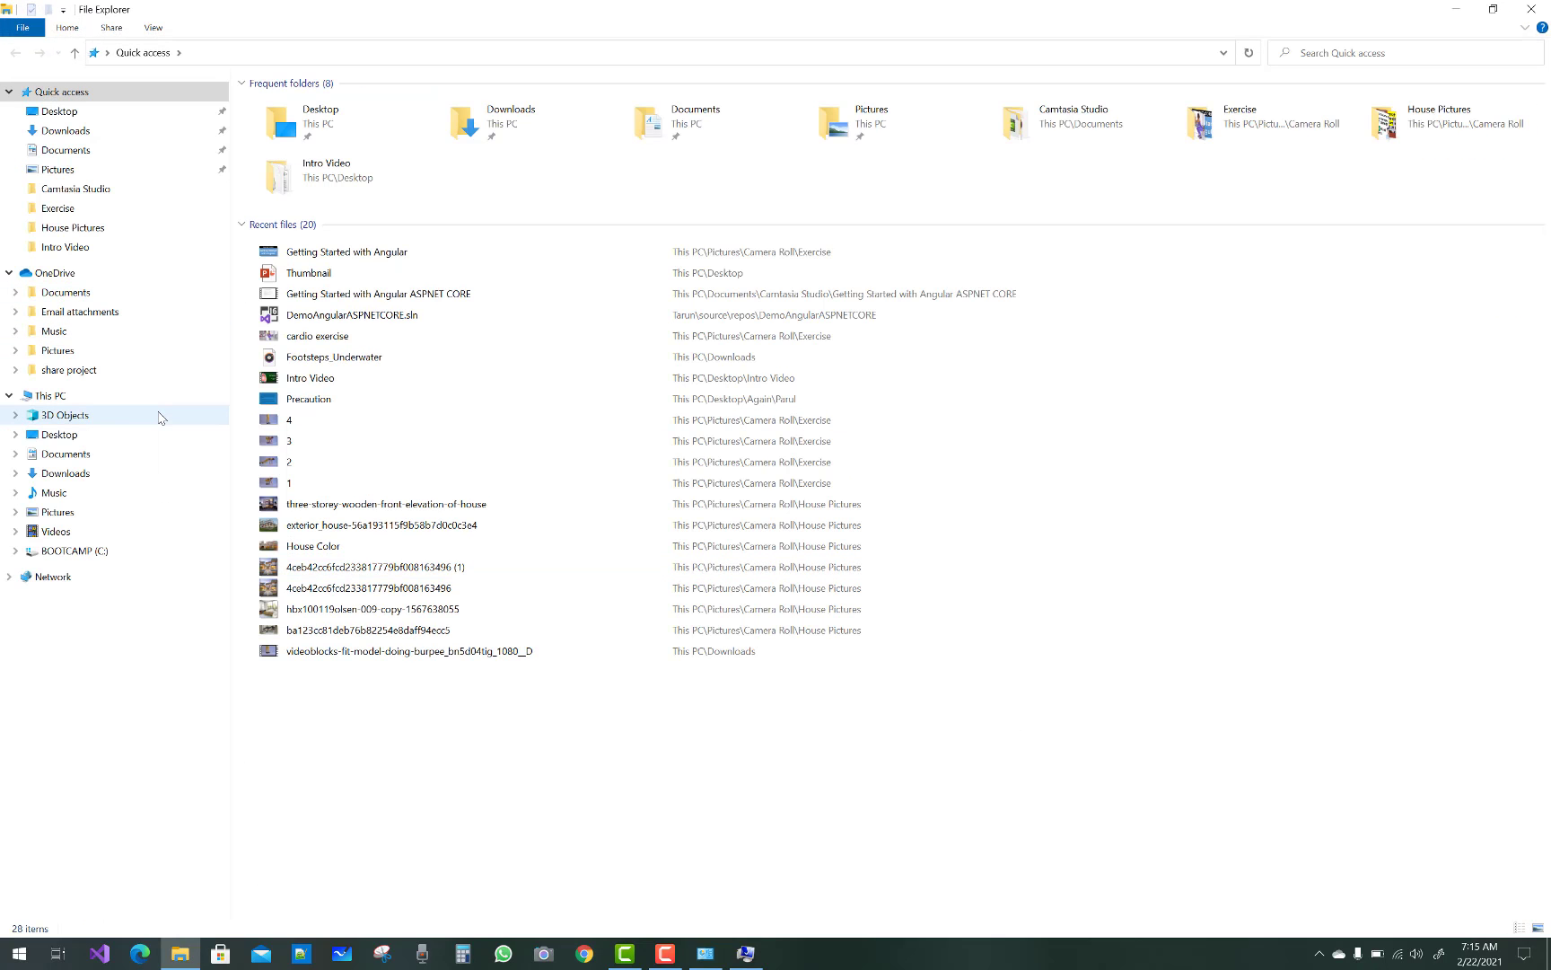
- Browse from C: through Users and the profile to AppData\Roaming\npm, and select its address-bar path
left_click(56, 396)
double_click(319, 226)
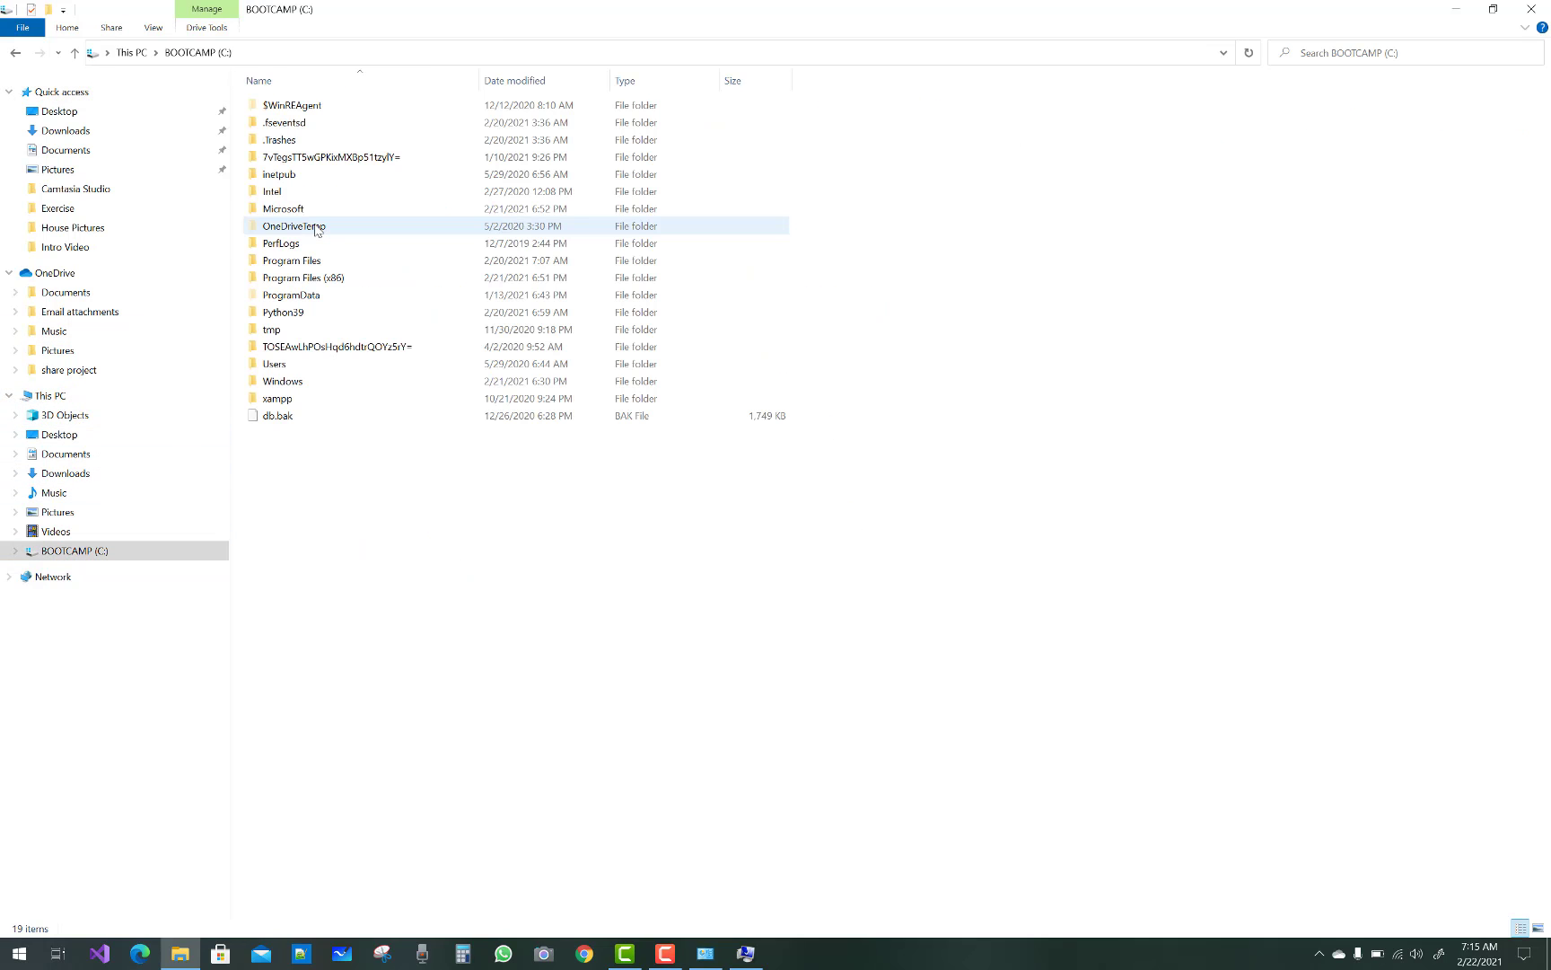
double_click(274, 368)
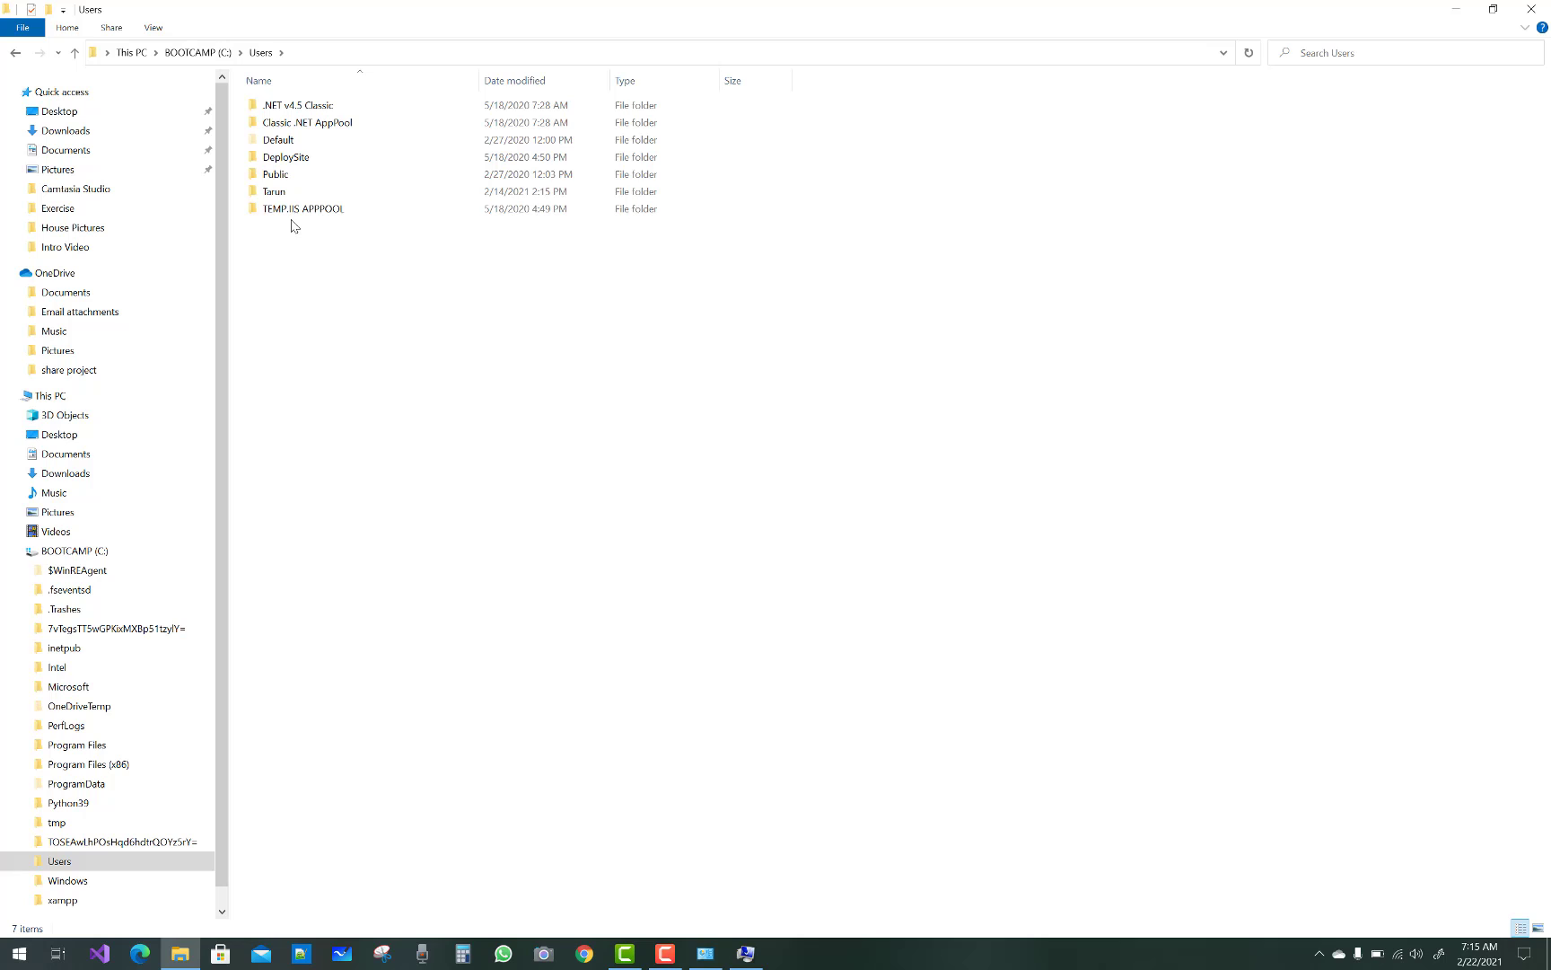
double_click(288, 197)
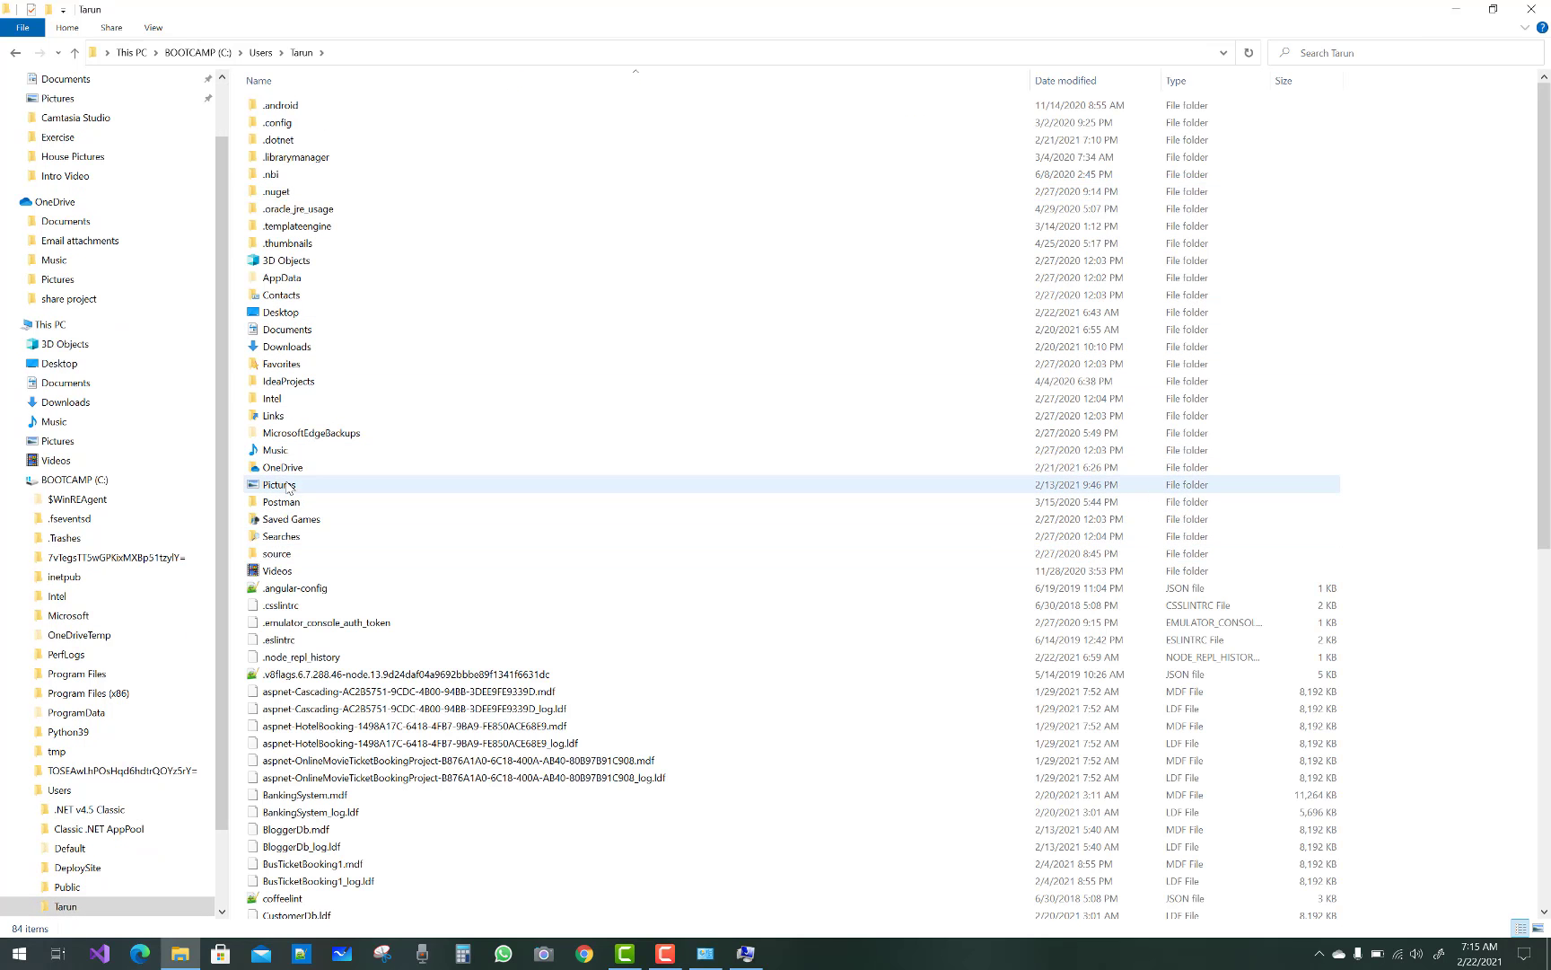
left_click(293, 280)
double_click(293, 280)
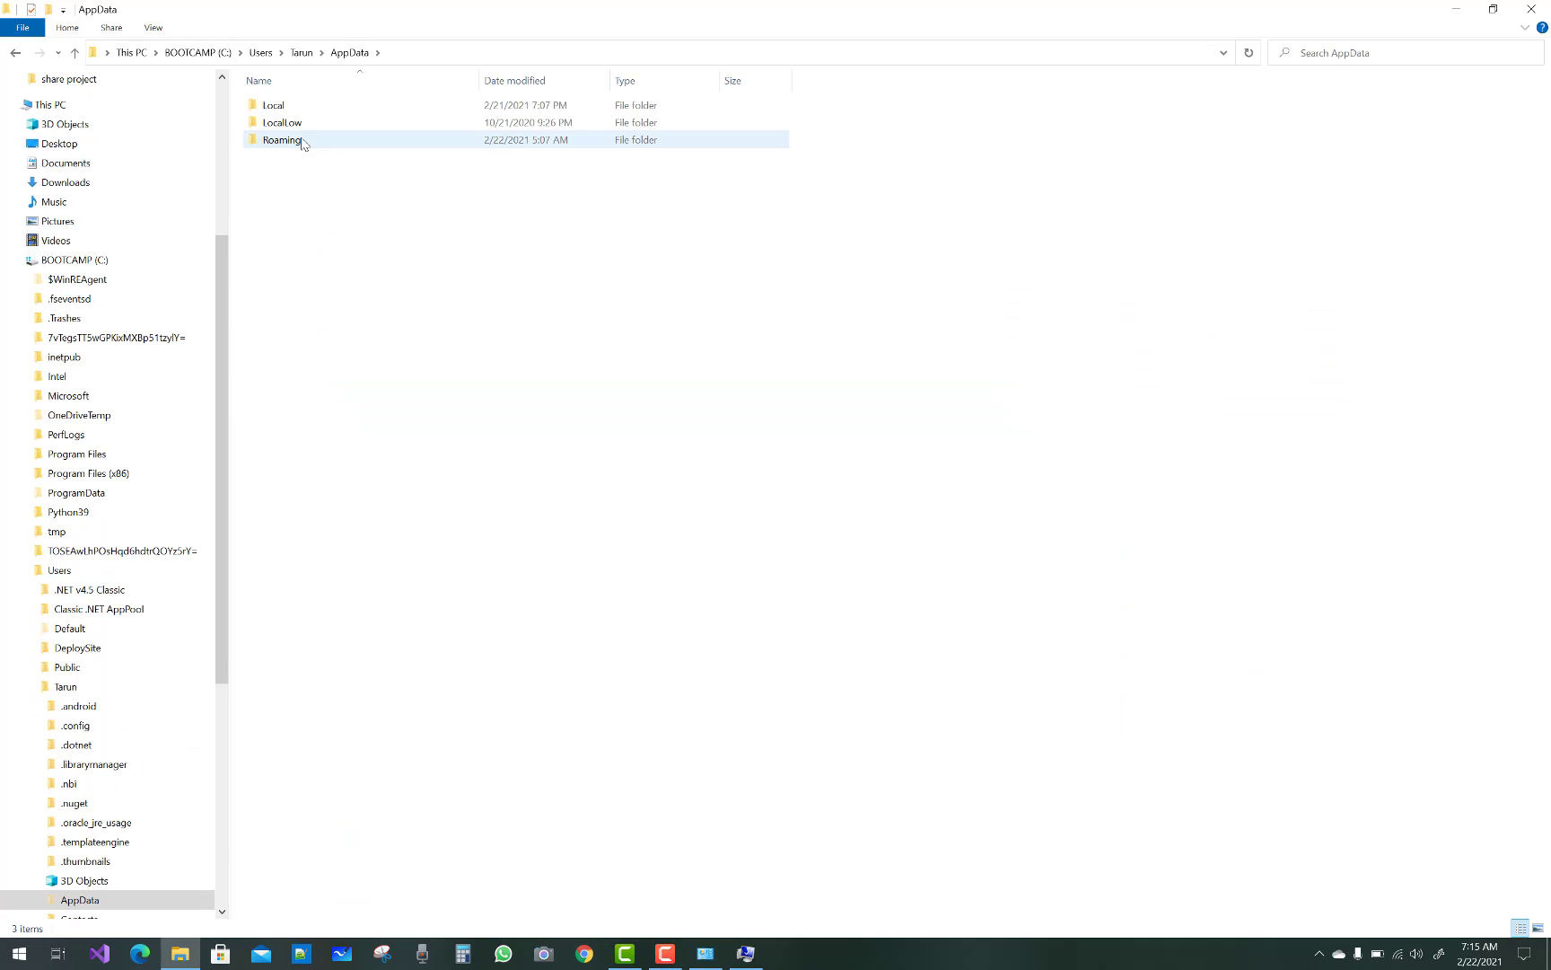
double_click(304, 140)
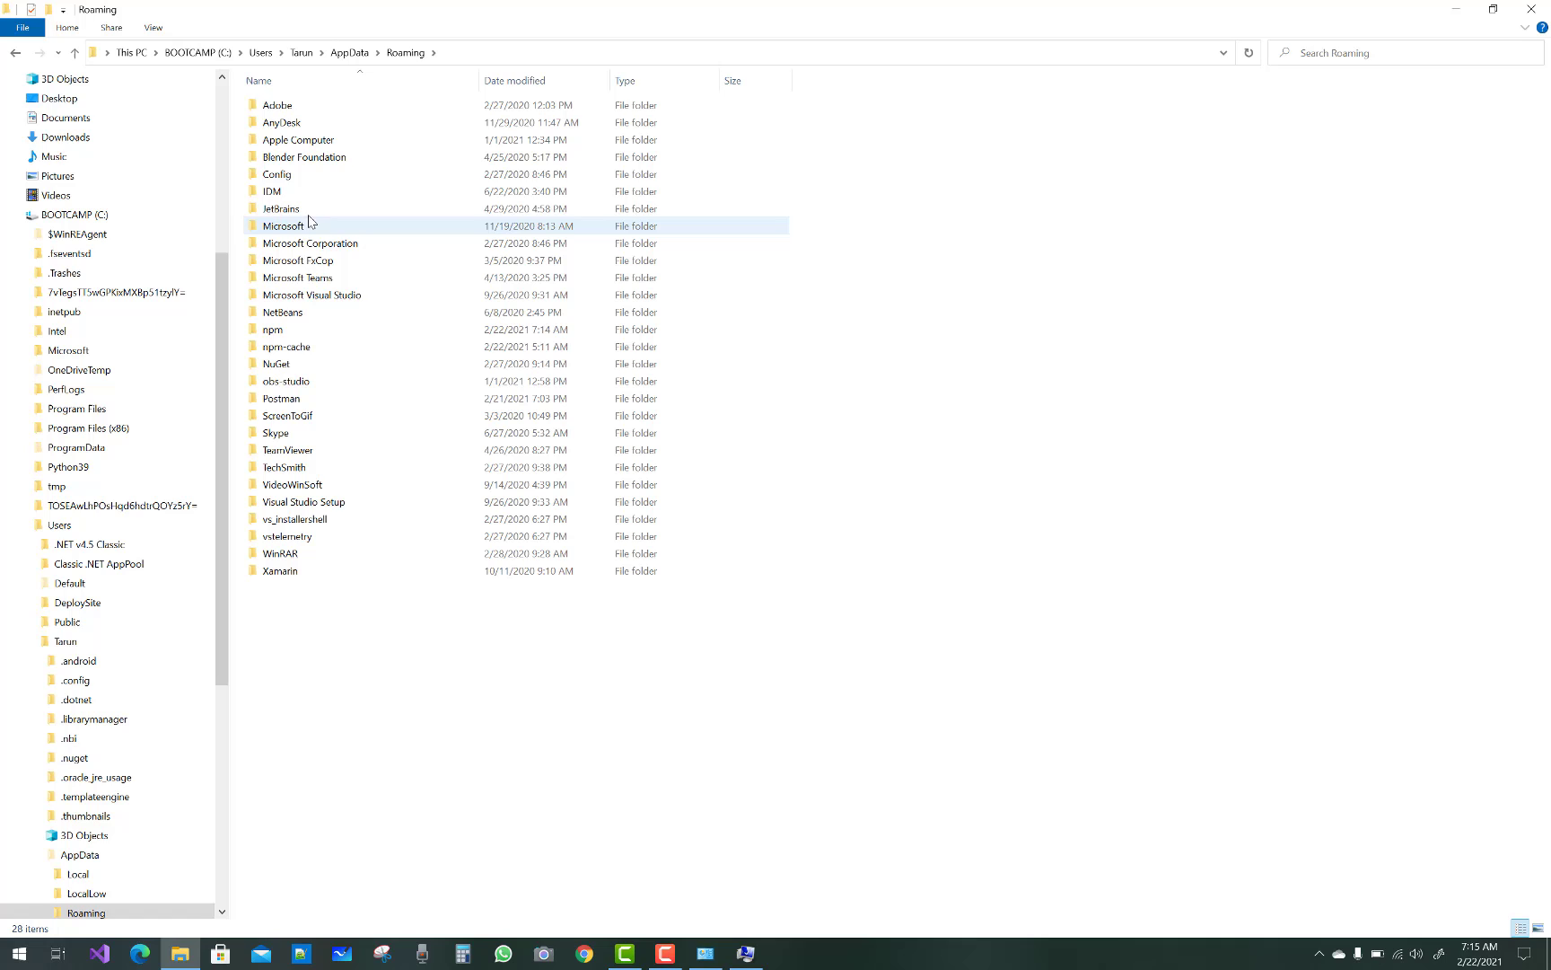
double_click(305, 332)
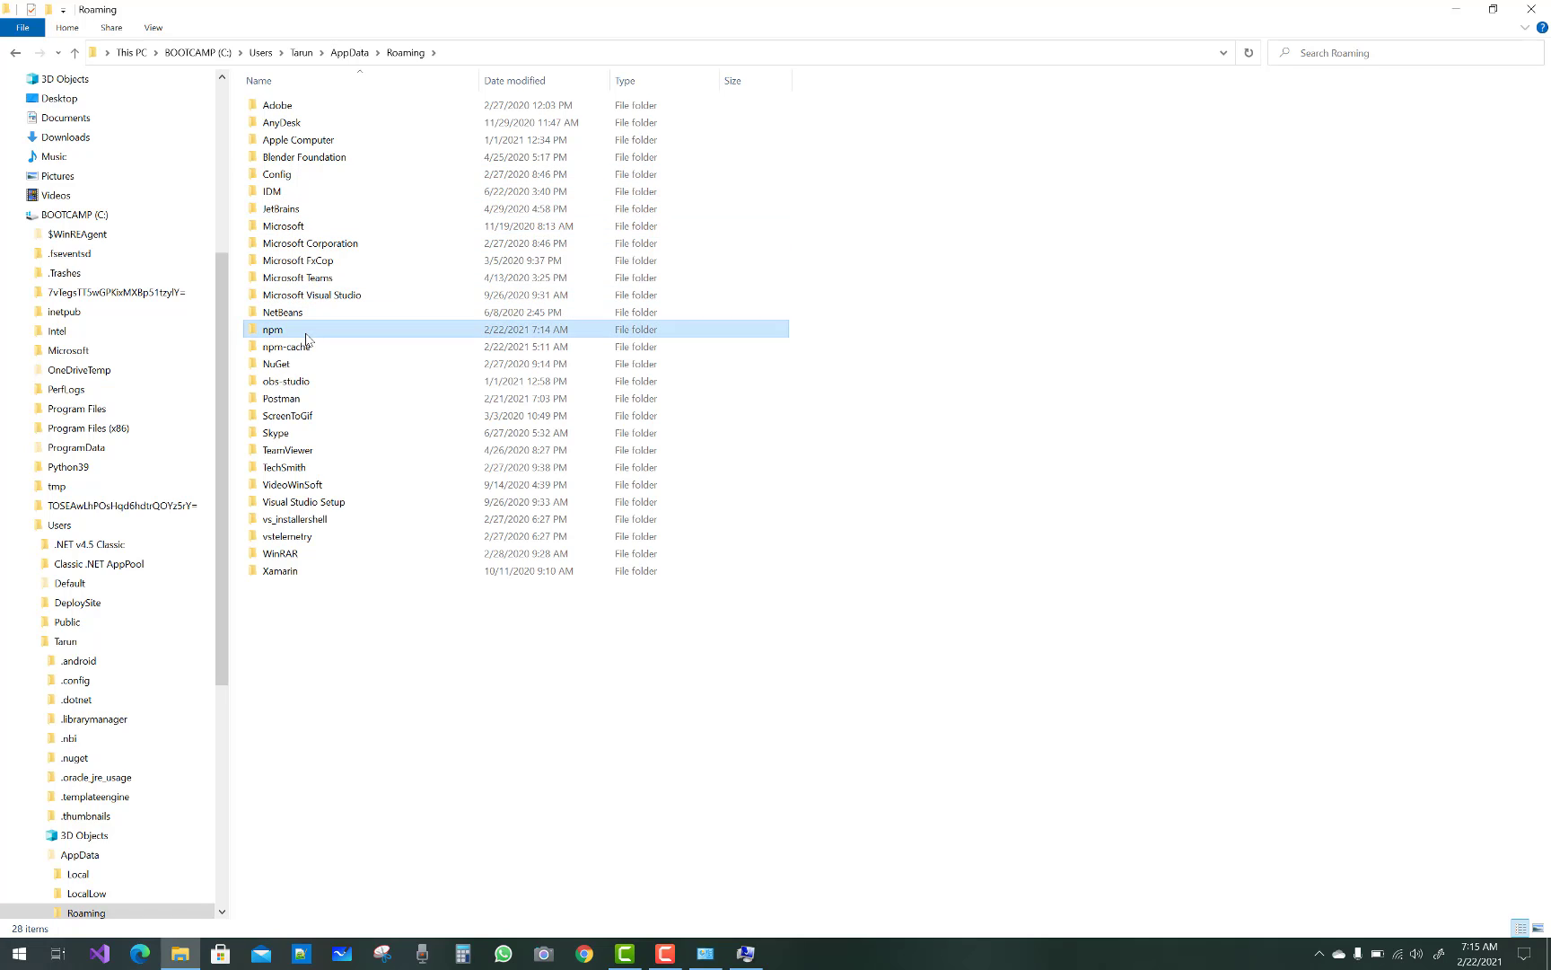
left_click(550, 54)
key("ctrl+c")
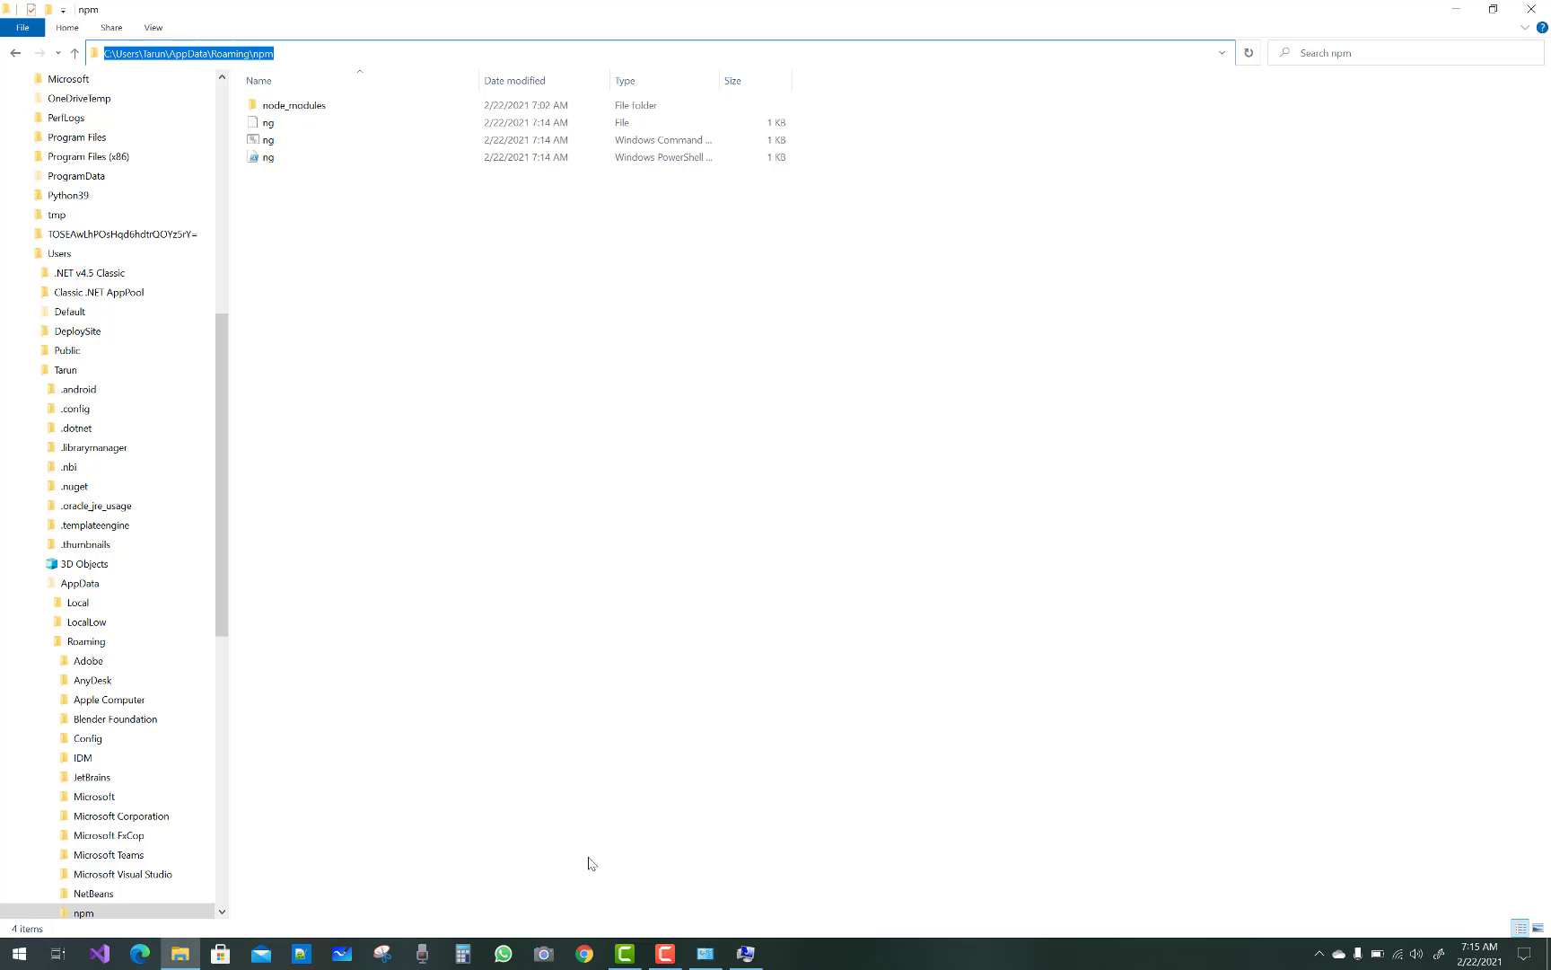
- Paste the AppData\Roaming\npm path as the user PATH value and confirm it
left_click(745, 954)
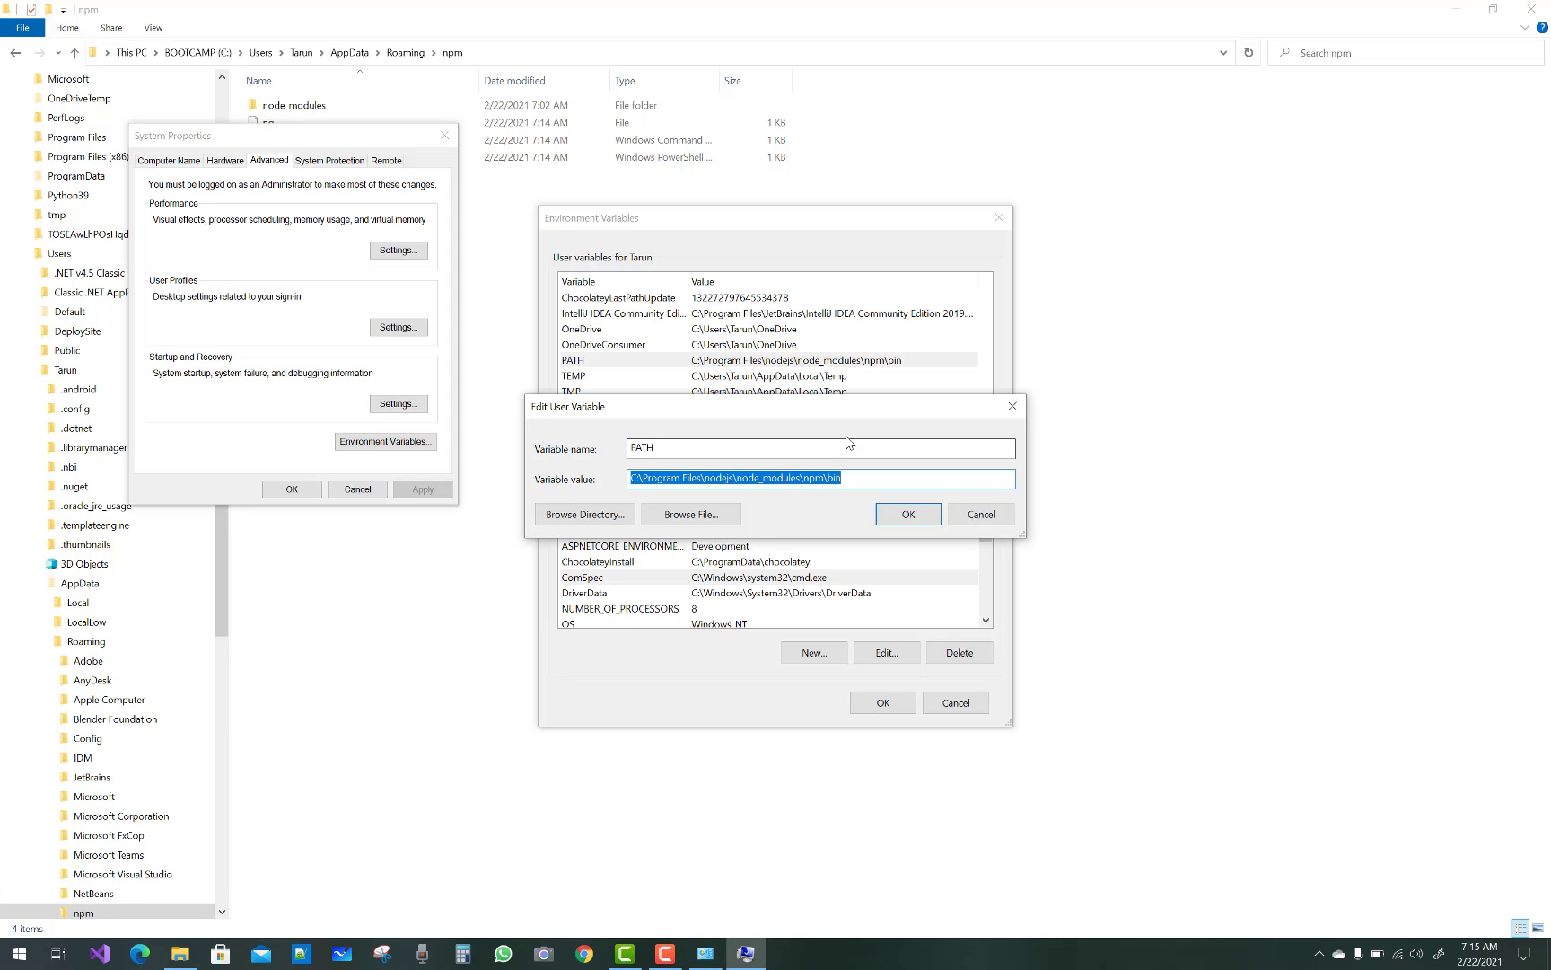
key("ctrl+v")
left_click(909, 515)
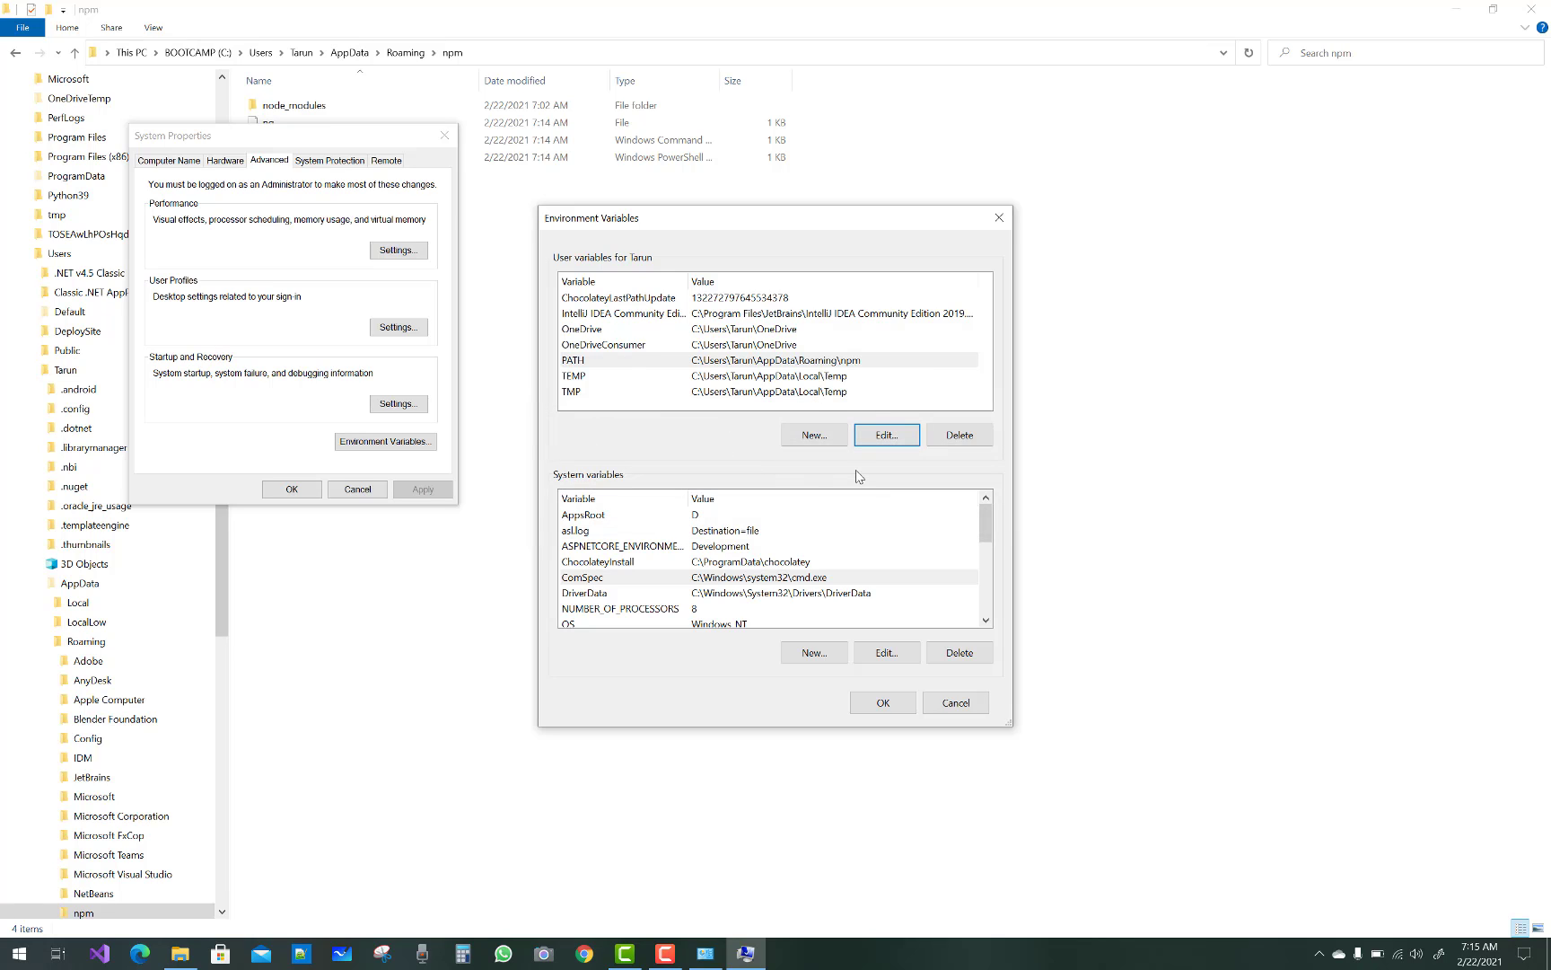
double_click(749, 579)
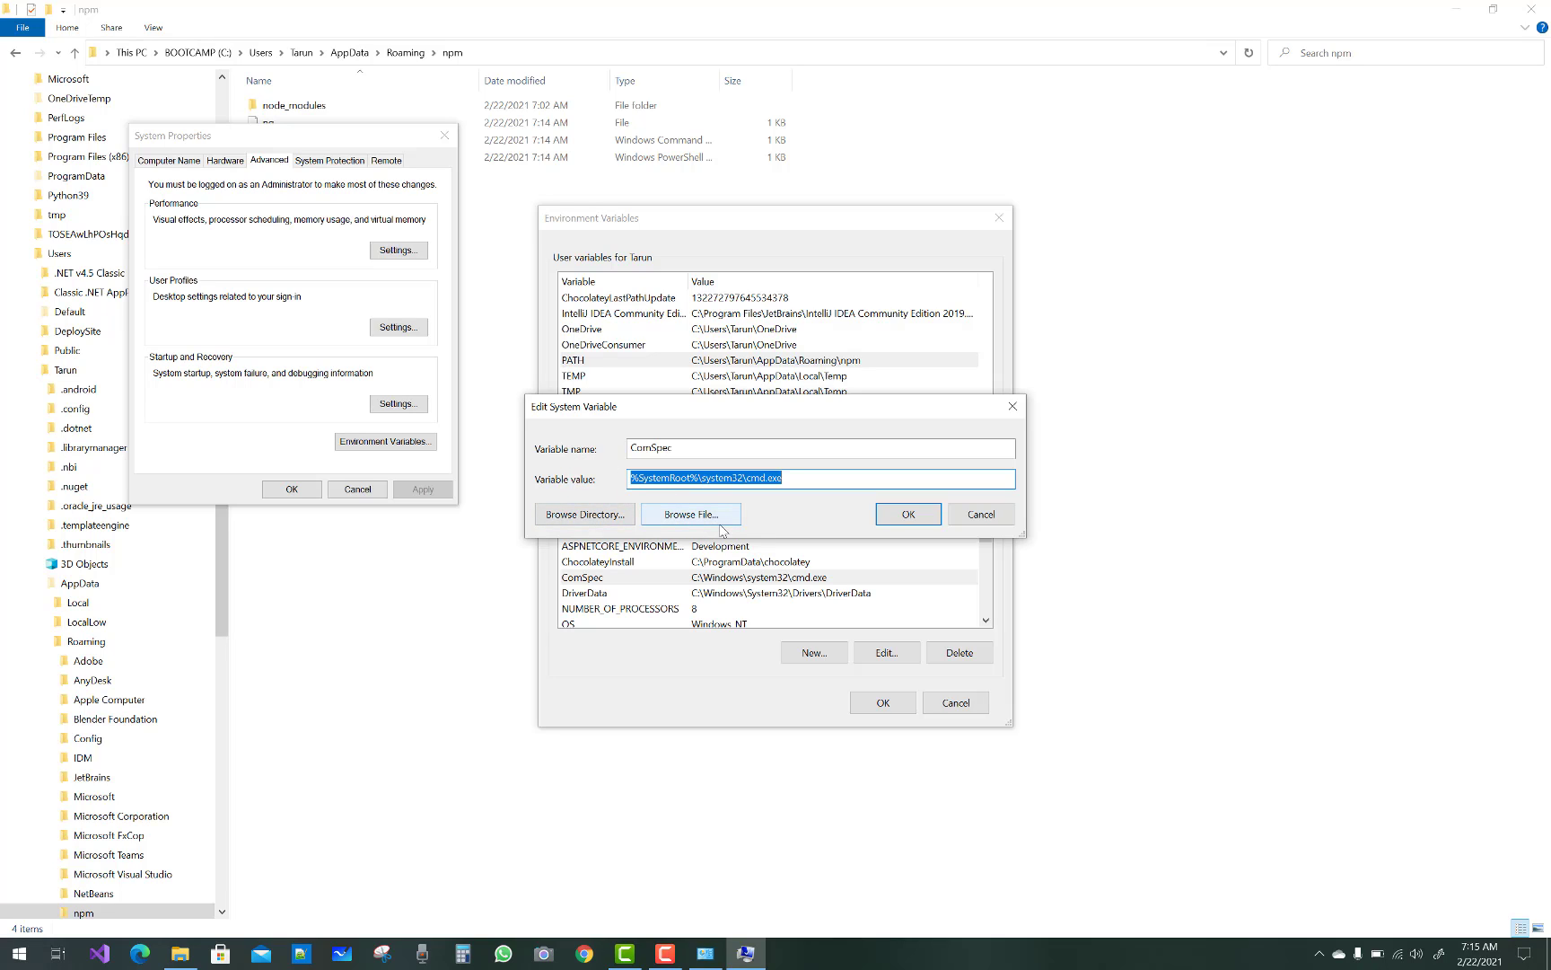
left_click(980, 519)
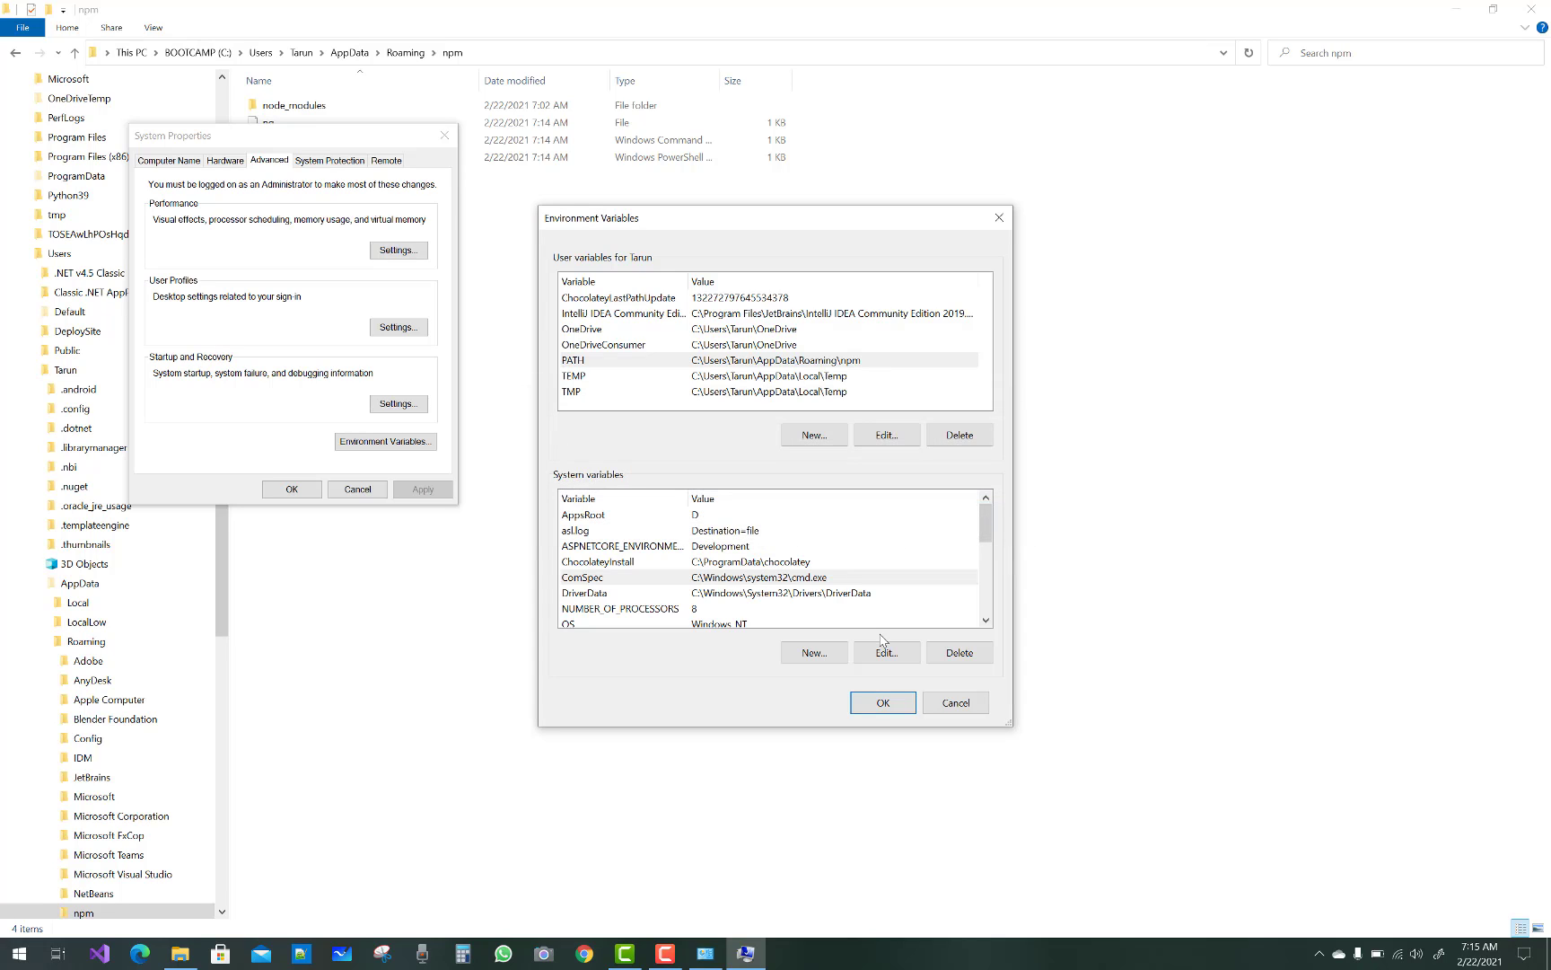
- Save the environment variable changes, close System Properties, then close the npm folder and System windows
left_click(893, 701)
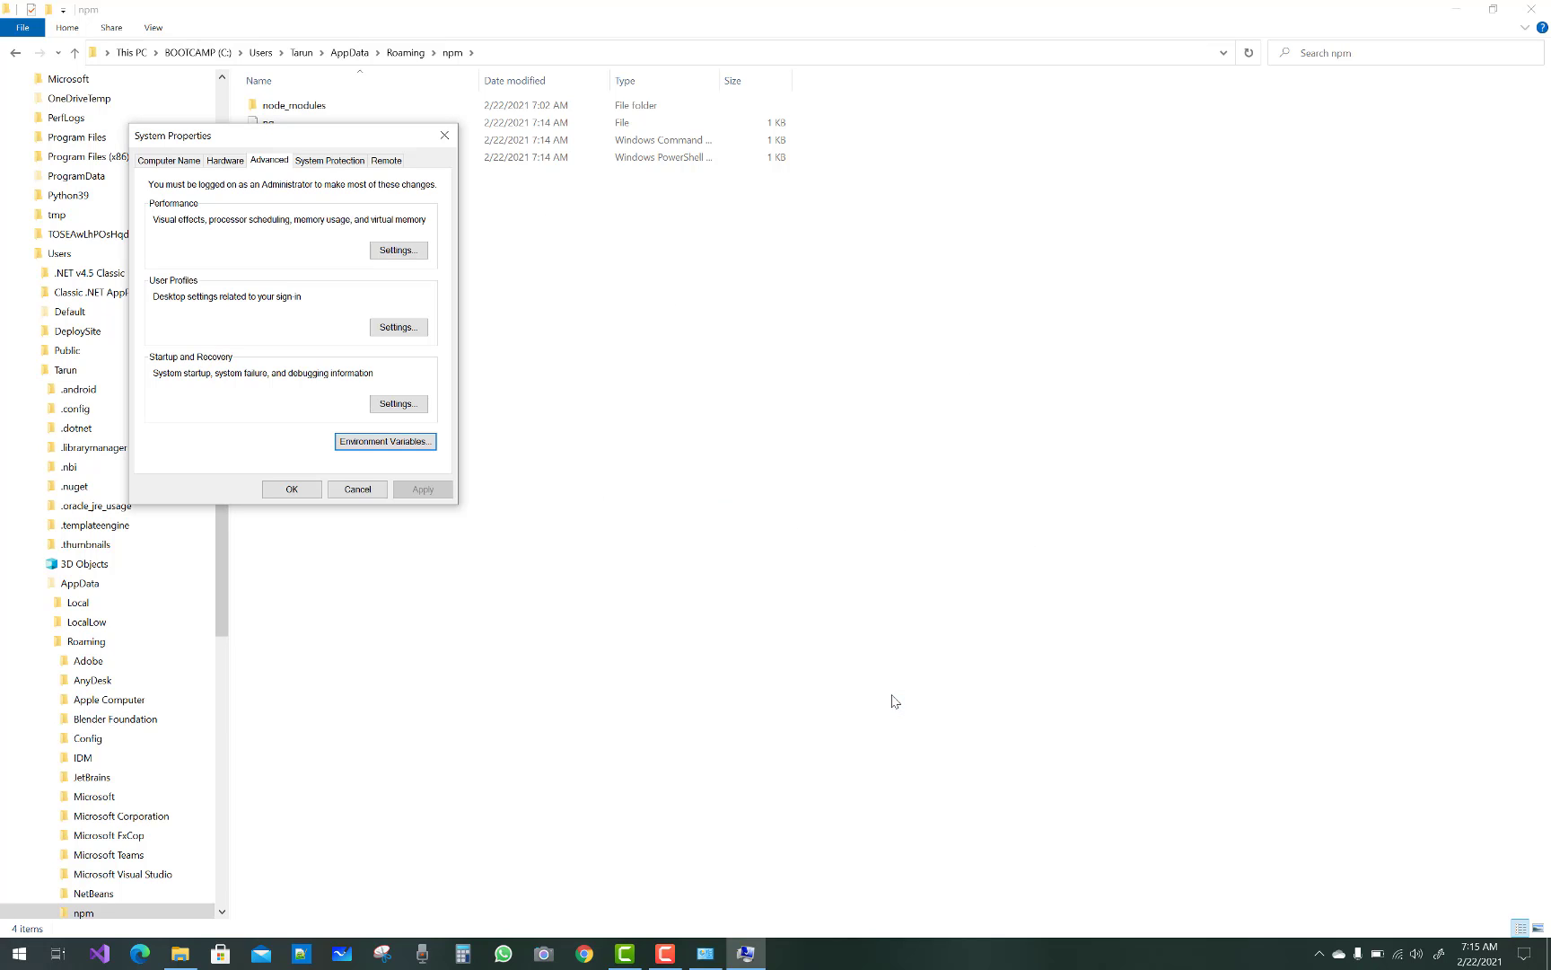
left_click(292, 490)
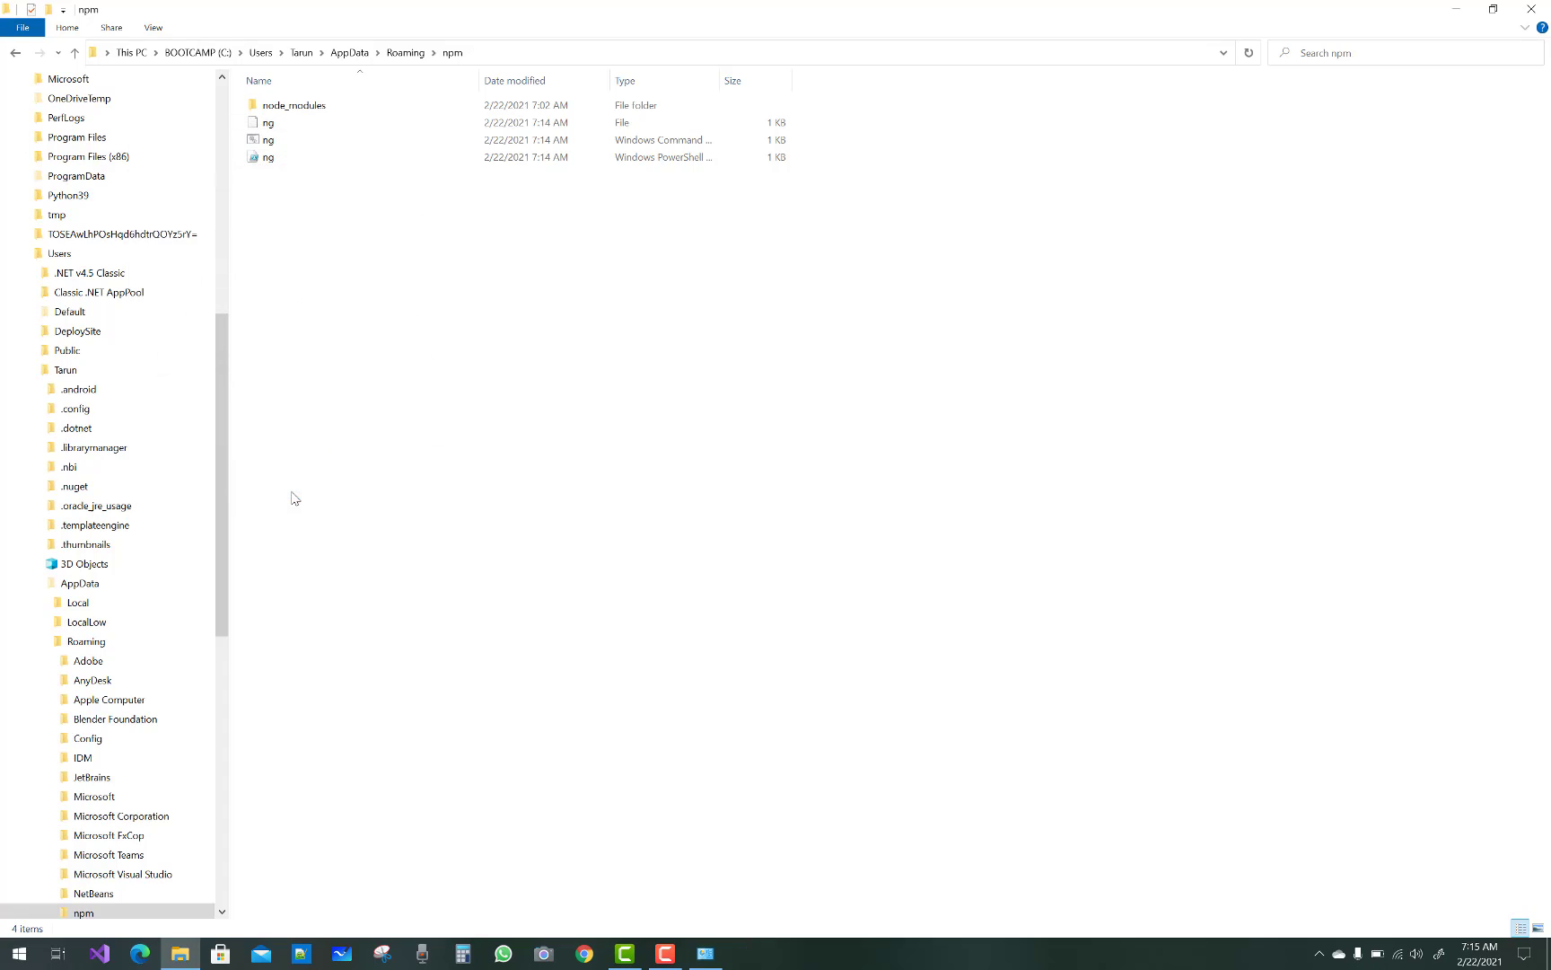
left_click(1544, 8)
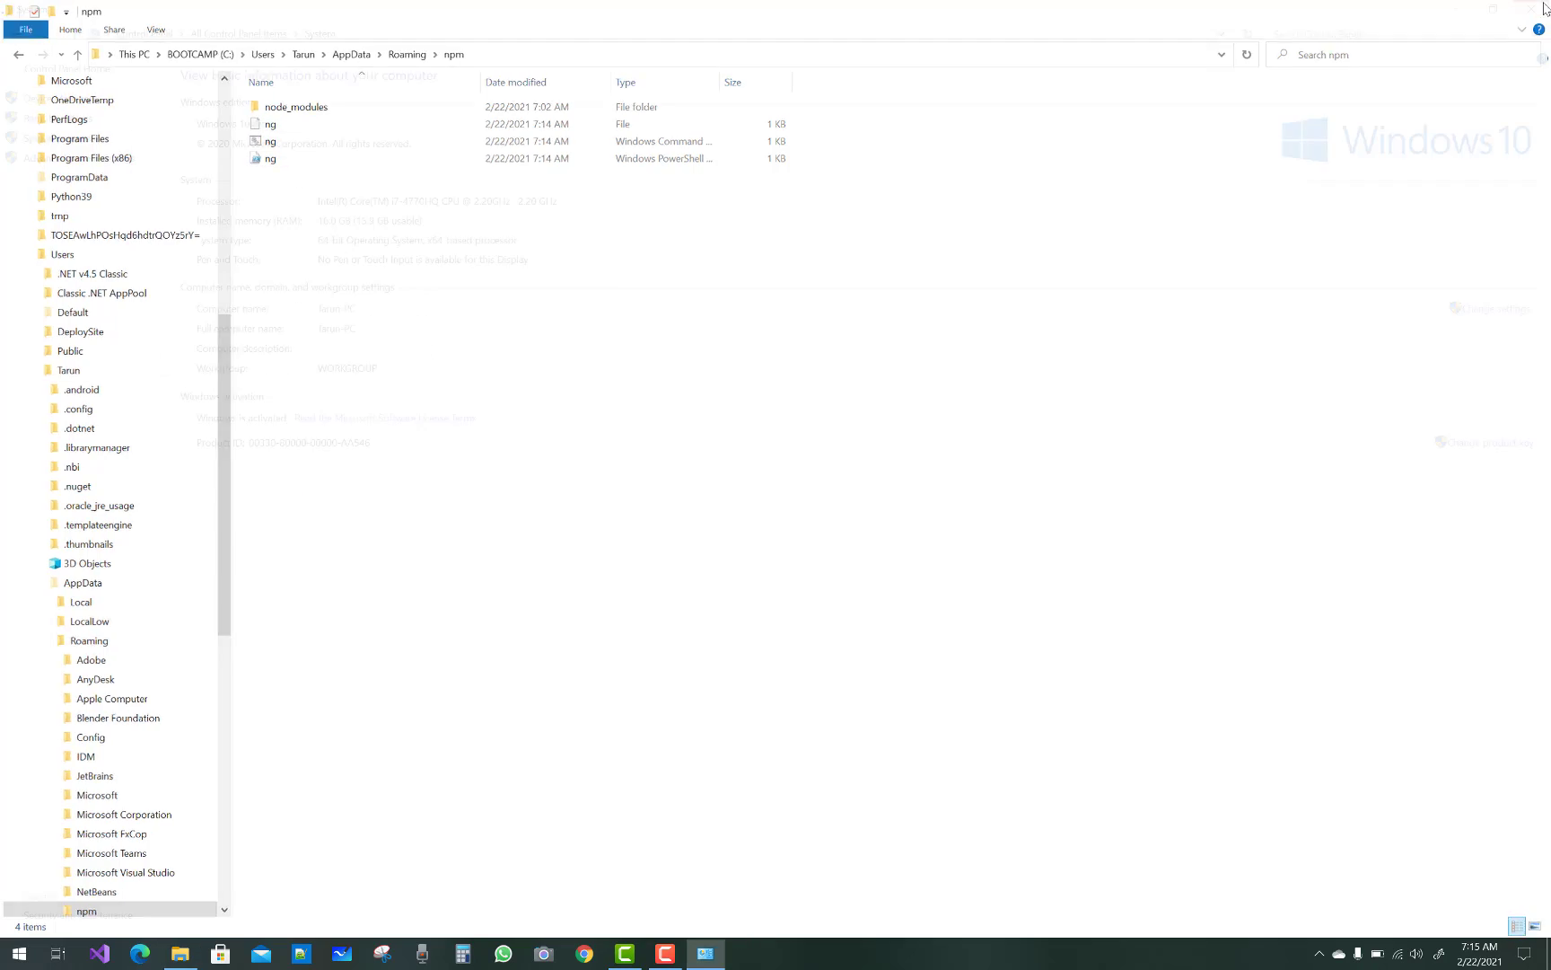
left_click(1545, 8)
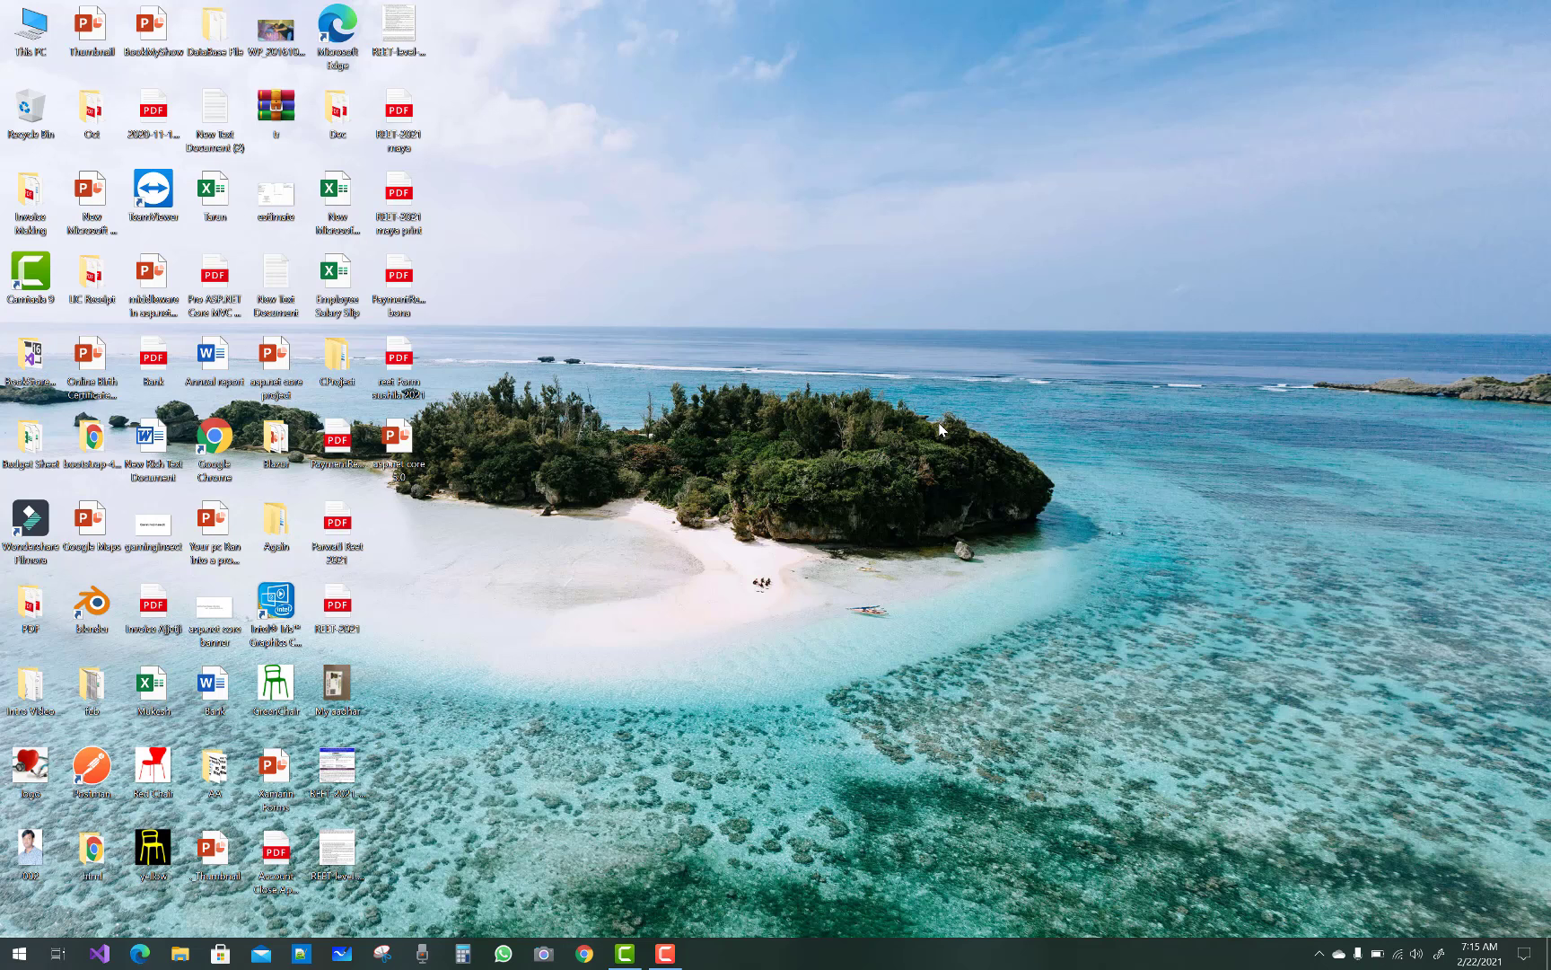
- Bring up Shut Down Windows from the desktop with Alt+F4 and choose Restart
key("alt+F4")
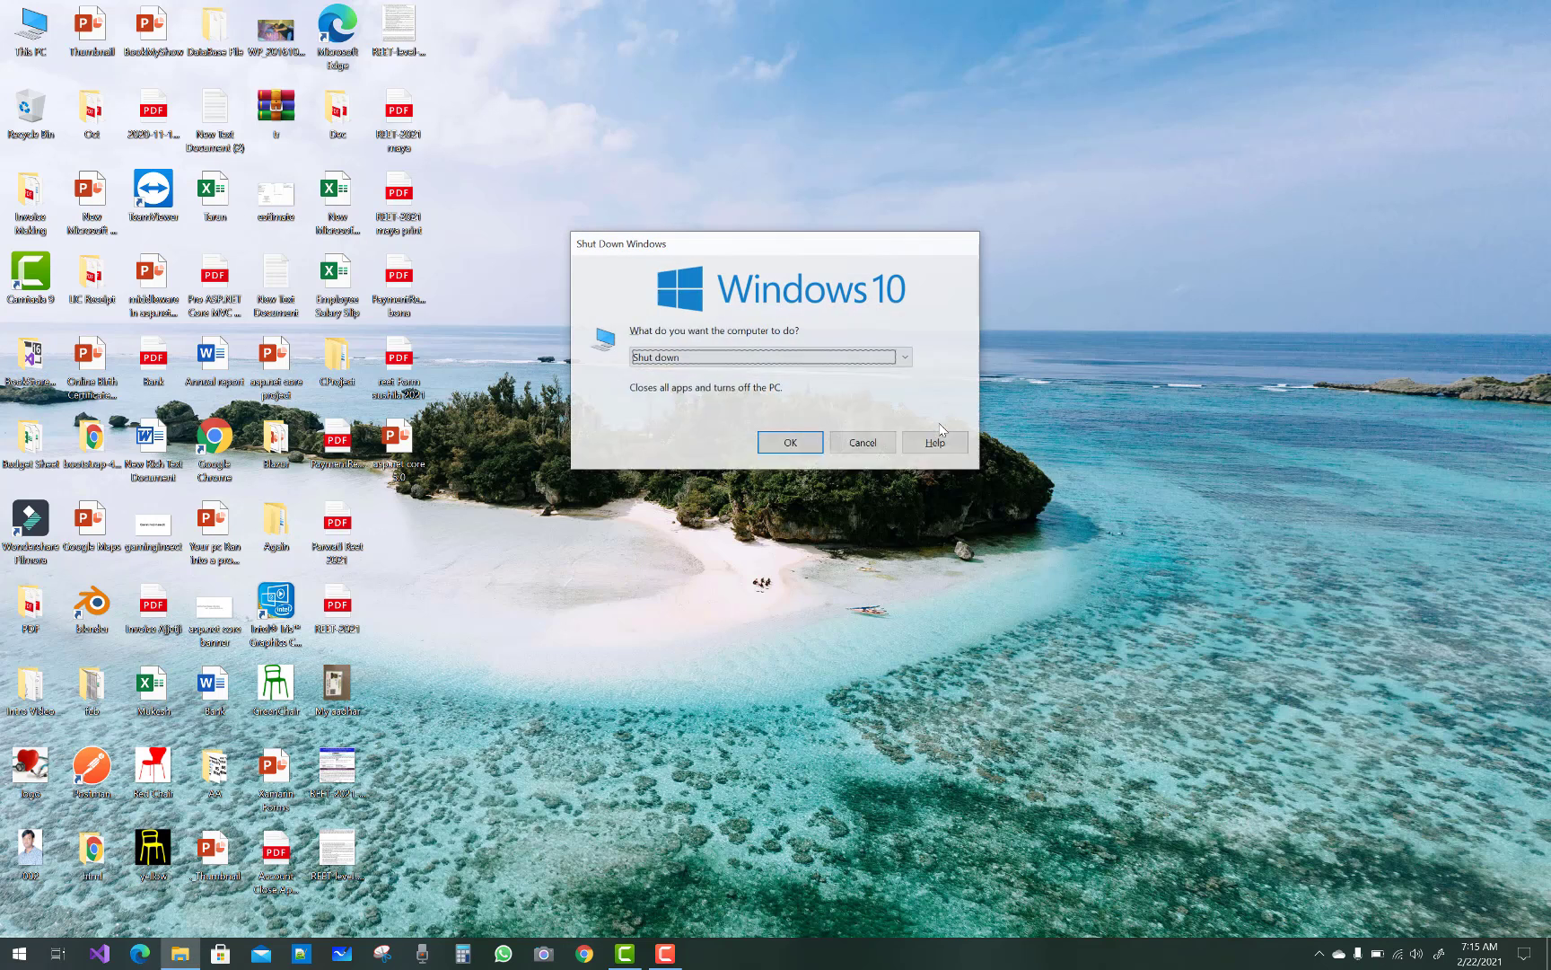
left_click(881, 357)
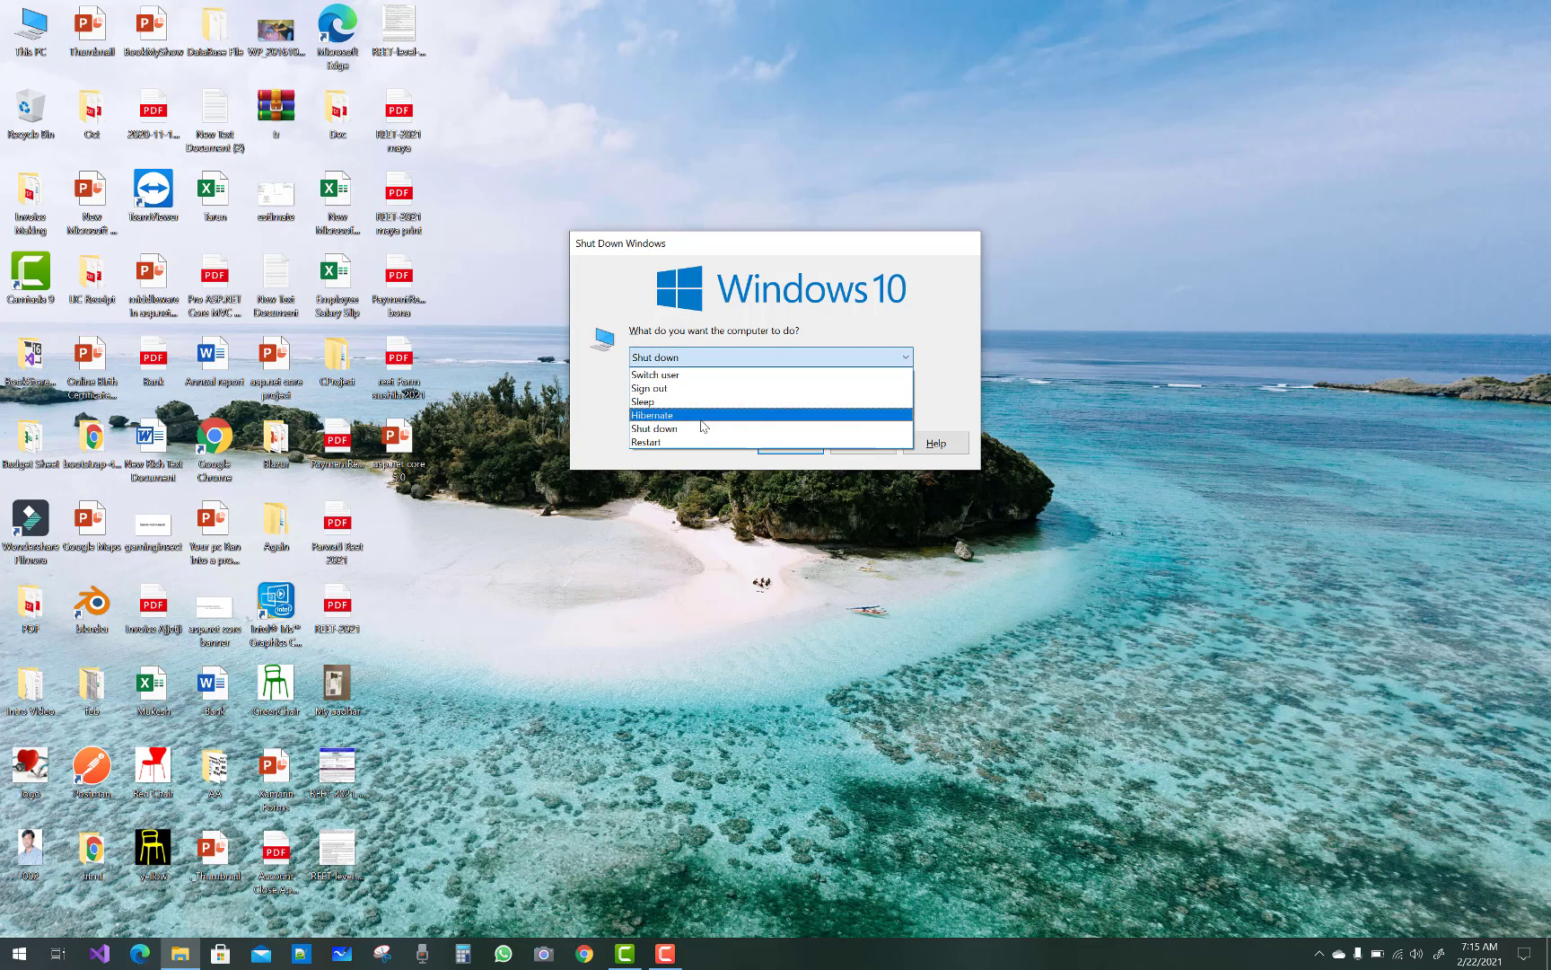
left_click(702, 441)
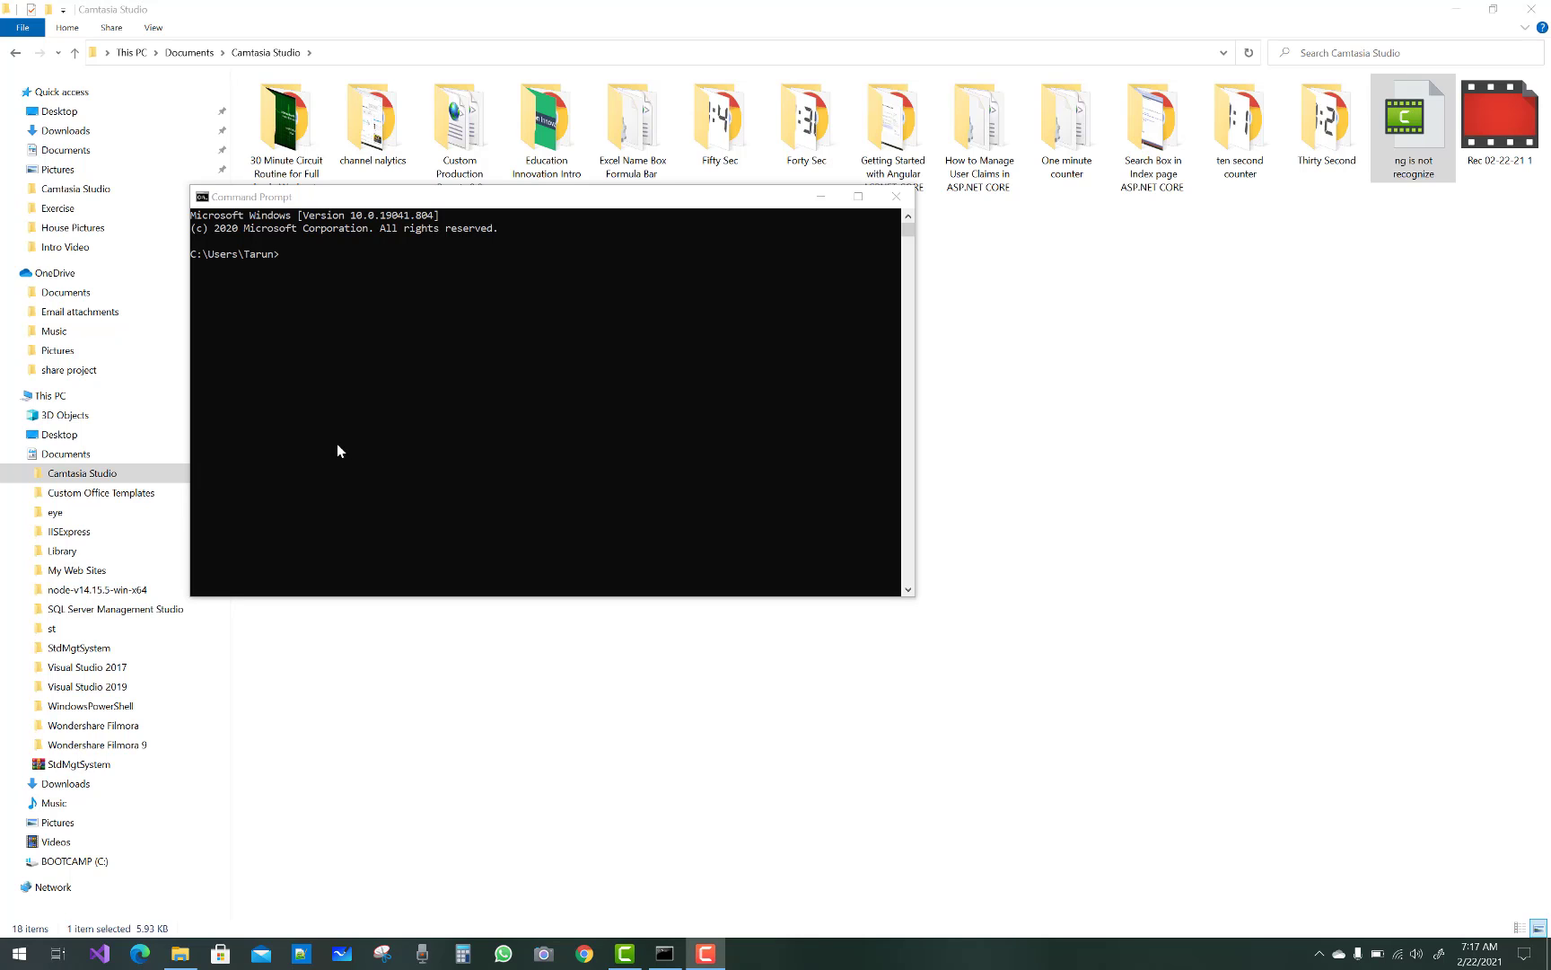
- Run 'ng -v' in the fresh Command Prompt, maximize it, and select the listed Angular CLI commands
left_click(328, 266)
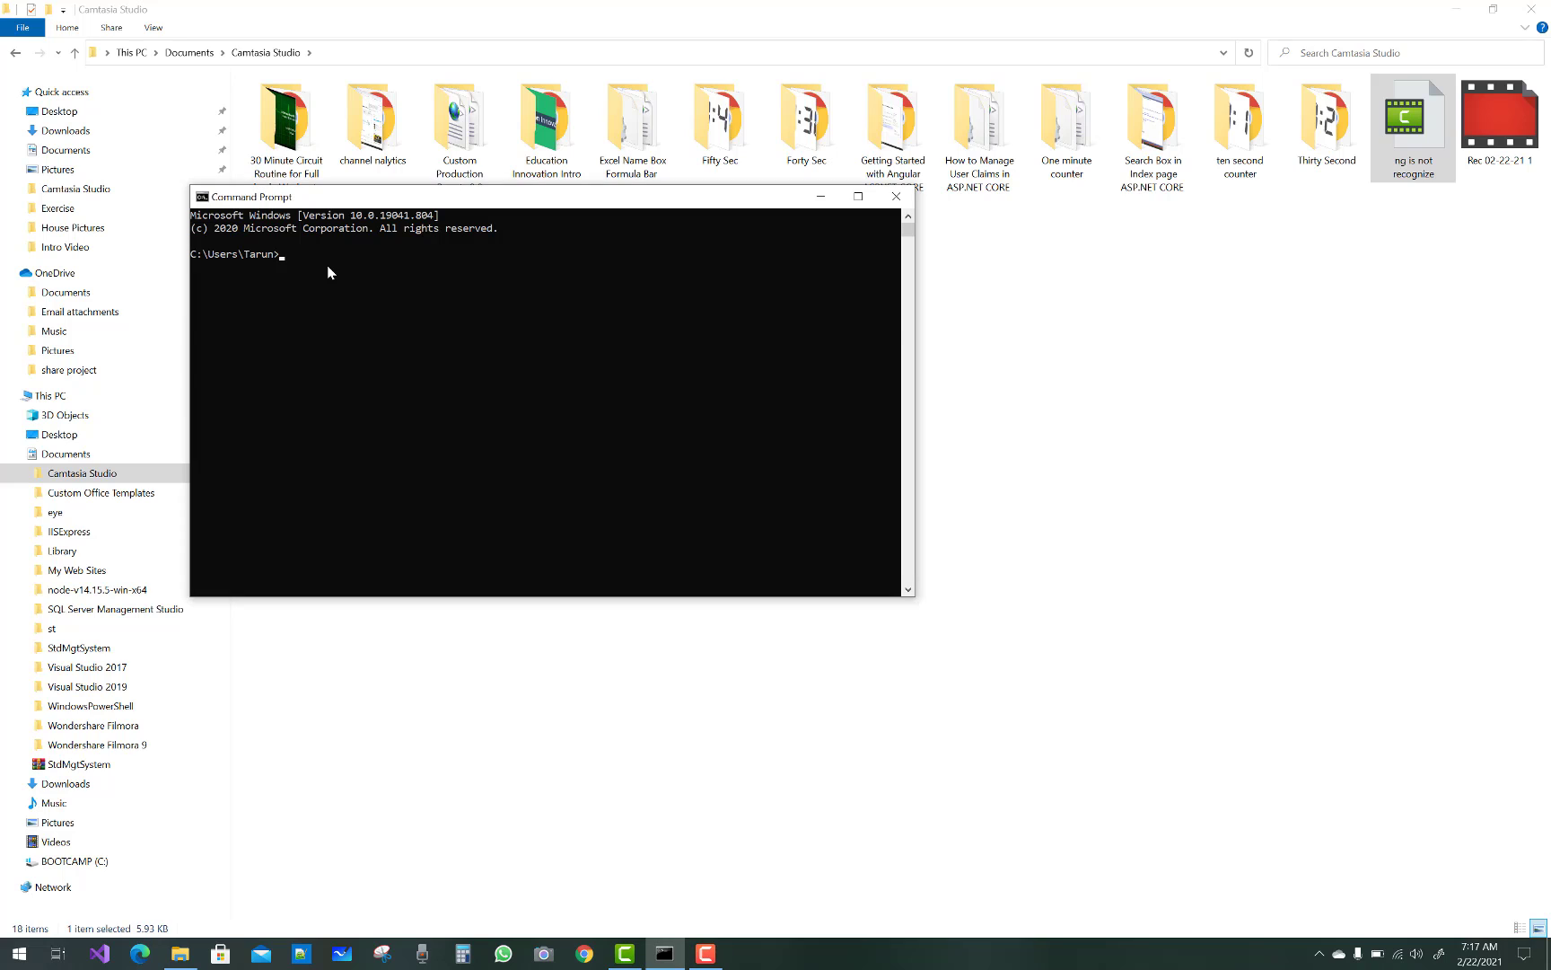
type("ng -v")
key("Return")
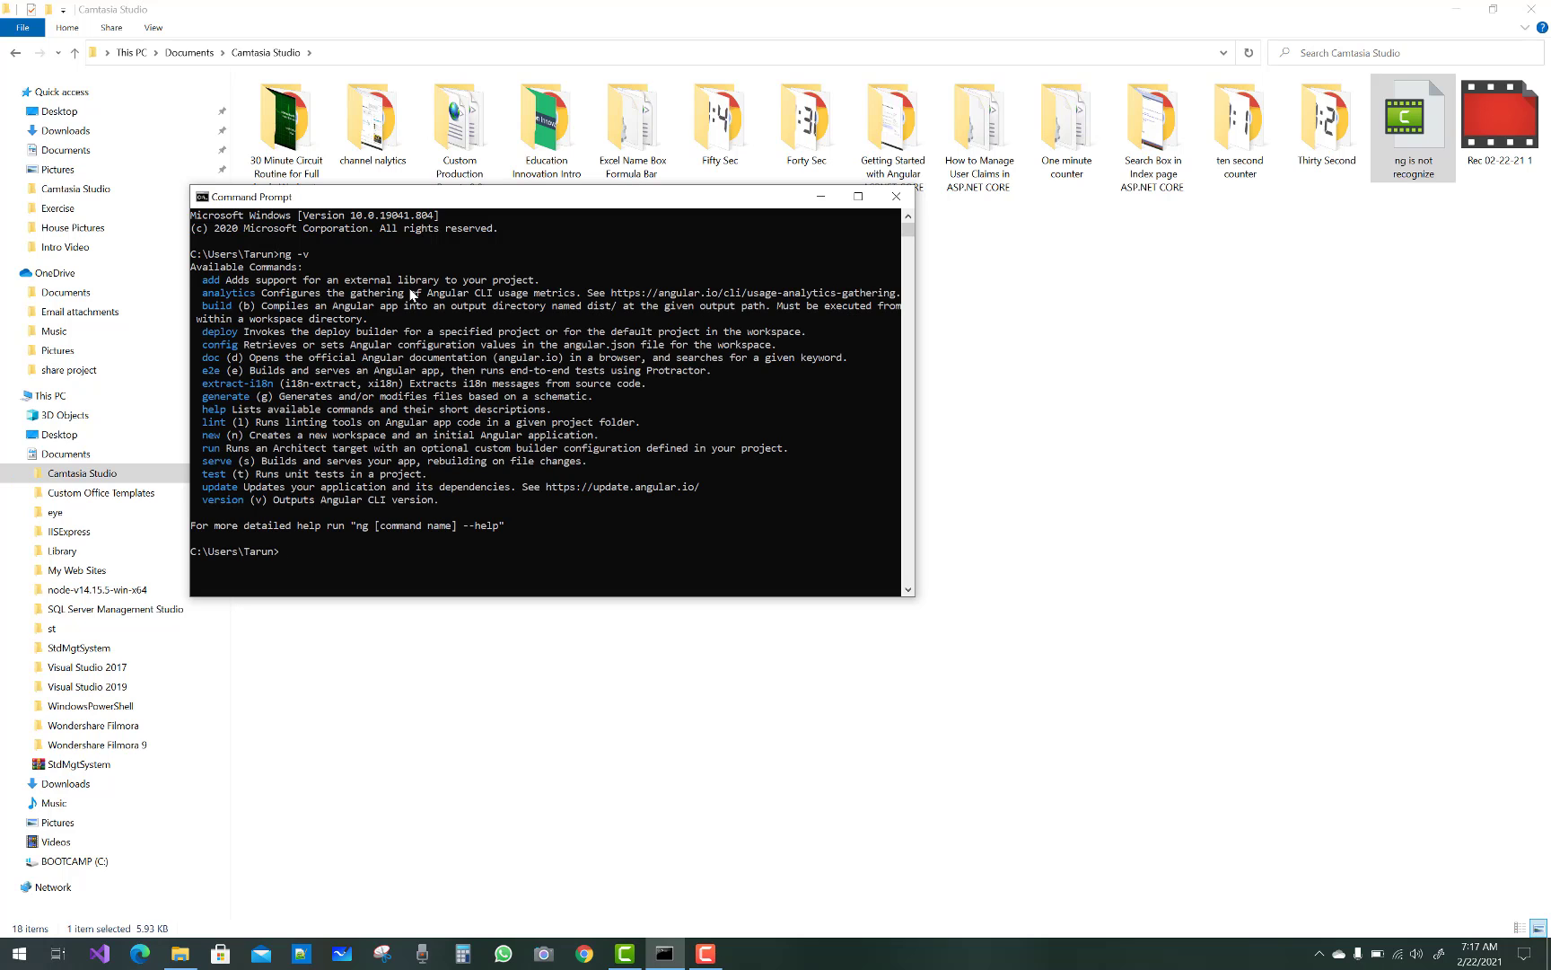
left_click(858, 196)
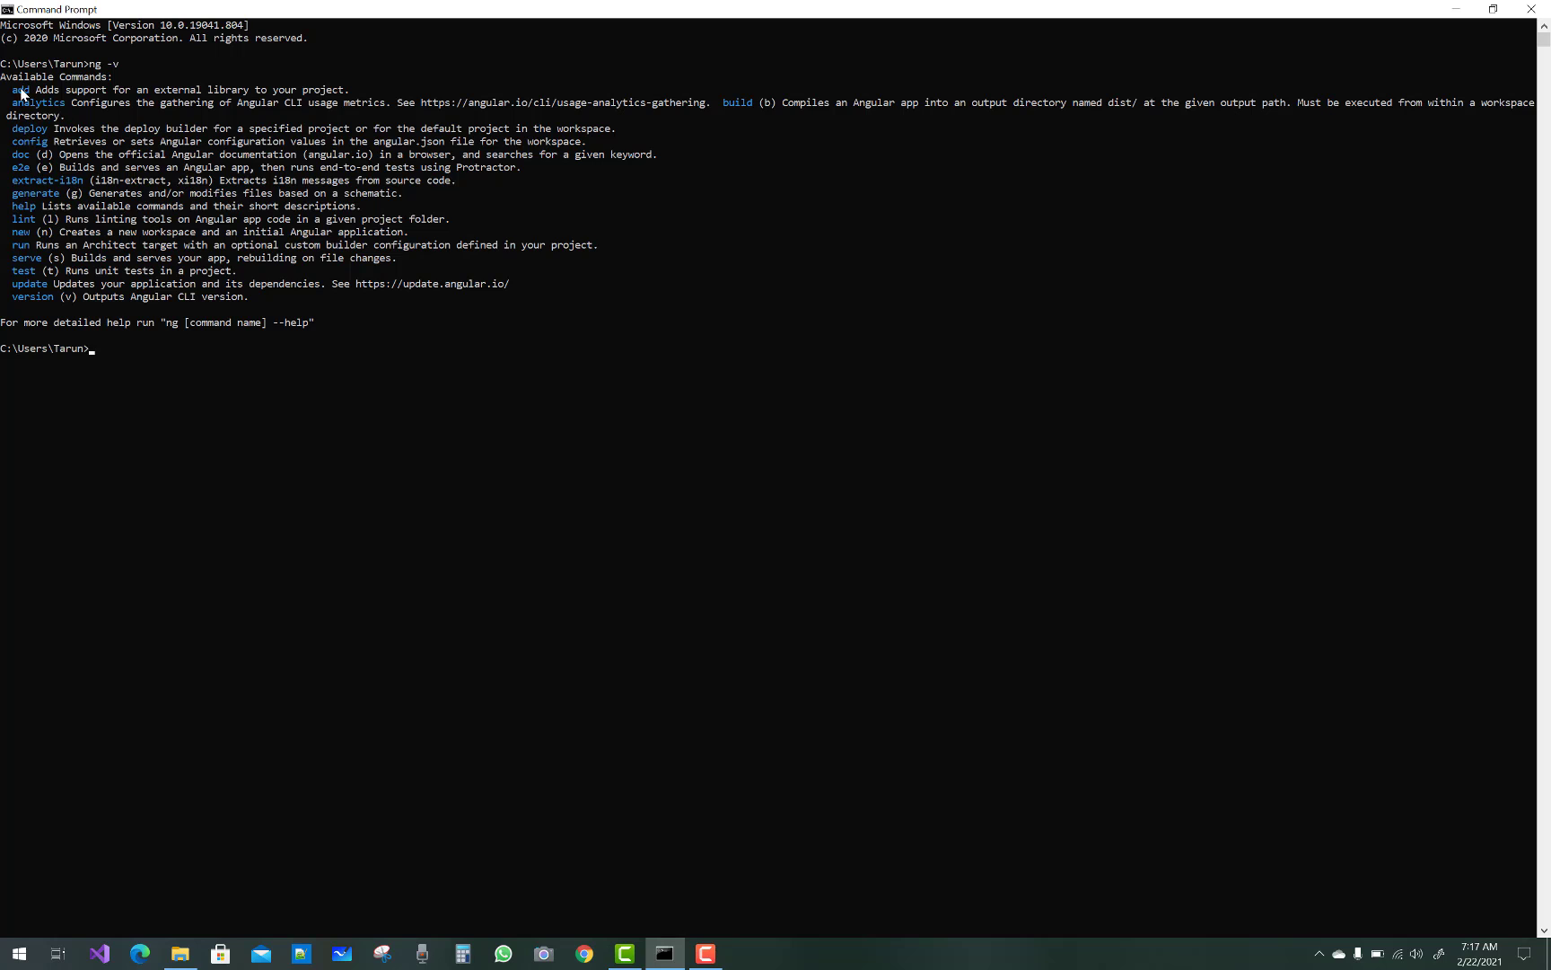
left_click_drag(3, 79, 424, 361)
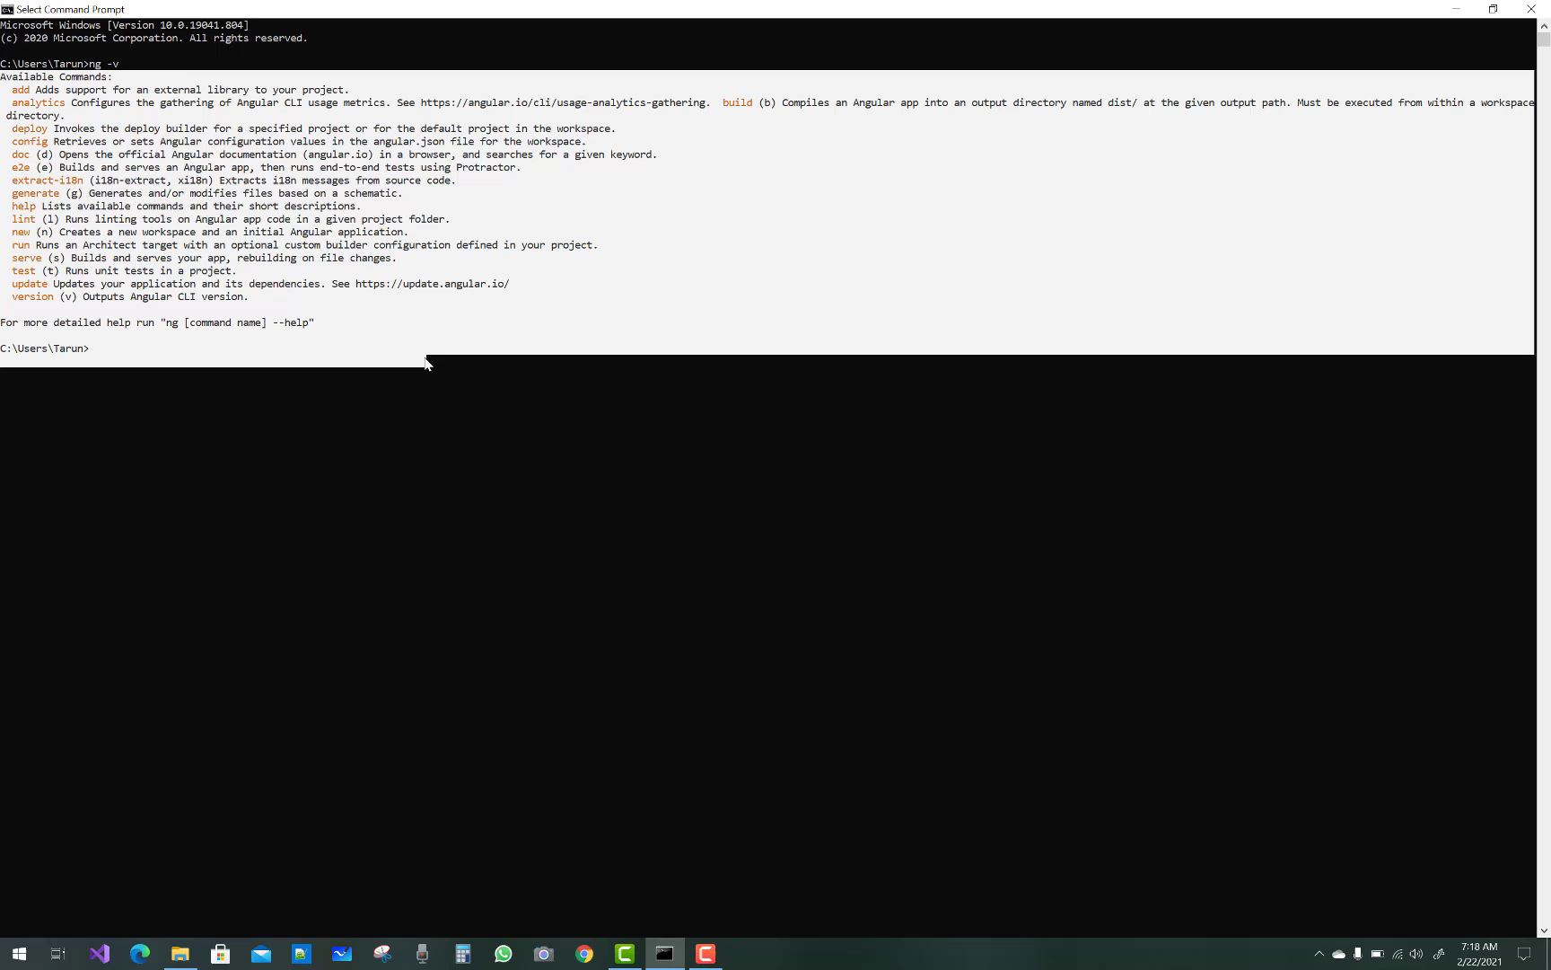